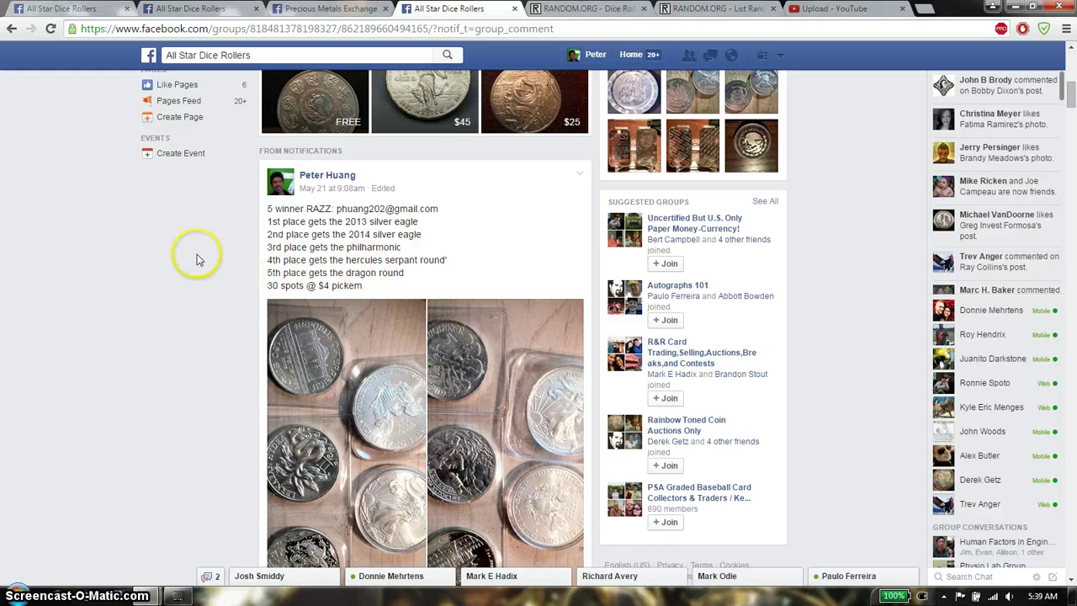
Post the comment "live" on the 5 winner RAZZ post.
{"action": "scroll", "coordinate": [193, 244], "scroll_direction": "down", "scroll_amount": 15}
{"action": "scroll", "coordinate": [195, 250], "scroll_direction": "down", "scroll_amount": 15}
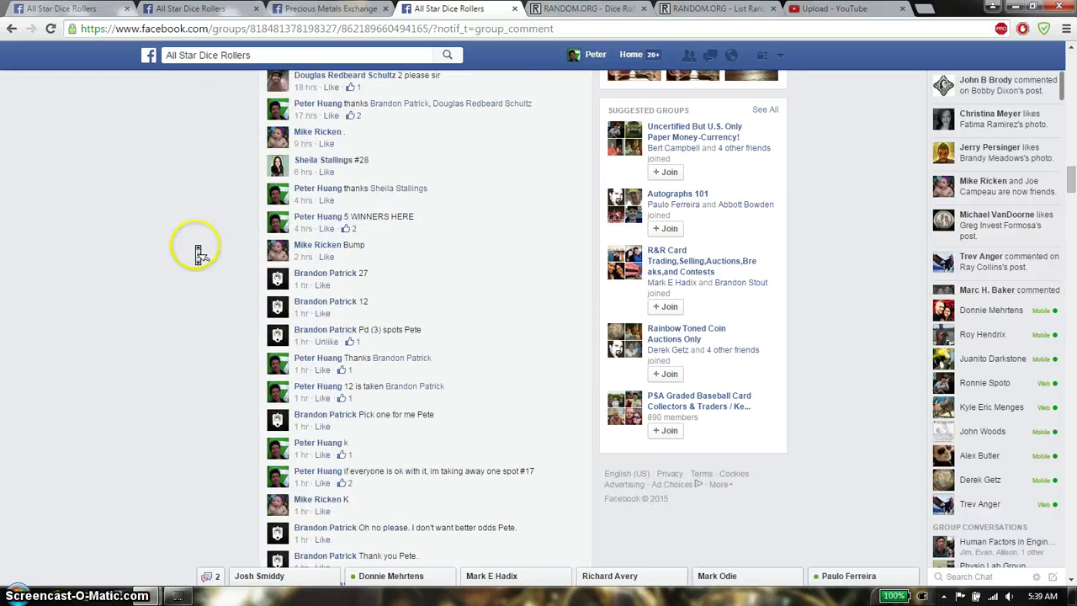
{"action": "left_click", "coordinate": [427, 425]}
{"action": "type", "text": "live"}
{"action": "key", "text": "Return"}
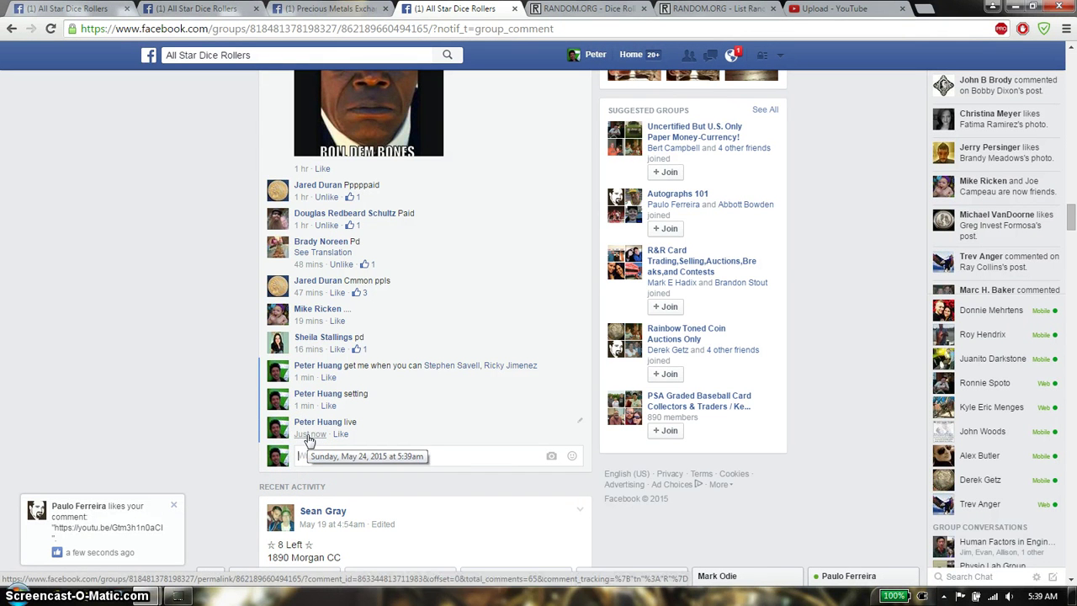
Select and copy the full numbered participant list, entries 1 to 30, from the organizer's comment on the RAZZ post.
{"action": "left_click", "coordinate": [1041, 596]}
{"action": "left_click", "coordinate": [67, 331]}
{"action": "scroll", "coordinate": [69, 334], "scroll_direction": "down", "scroll_amount": 10}
{"action": "scroll", "coordinate": [69, 334], "scroll_direction": "up", "scroll_amount": 15}
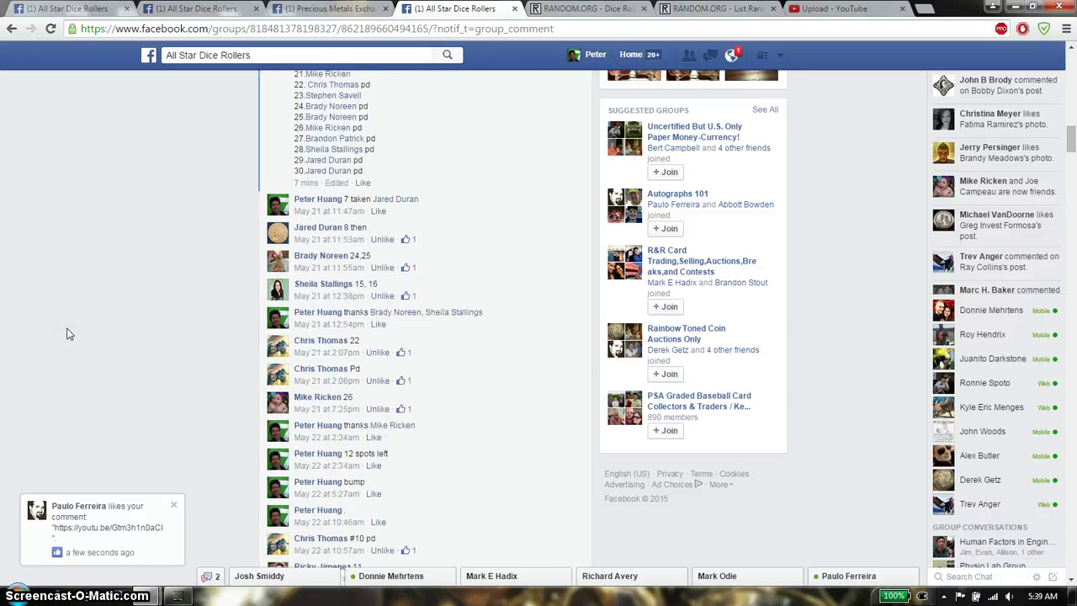
{"action": "scroll", "coordinate": [72, 337], "scroll_direction": "up", "scroll_amount": 10}
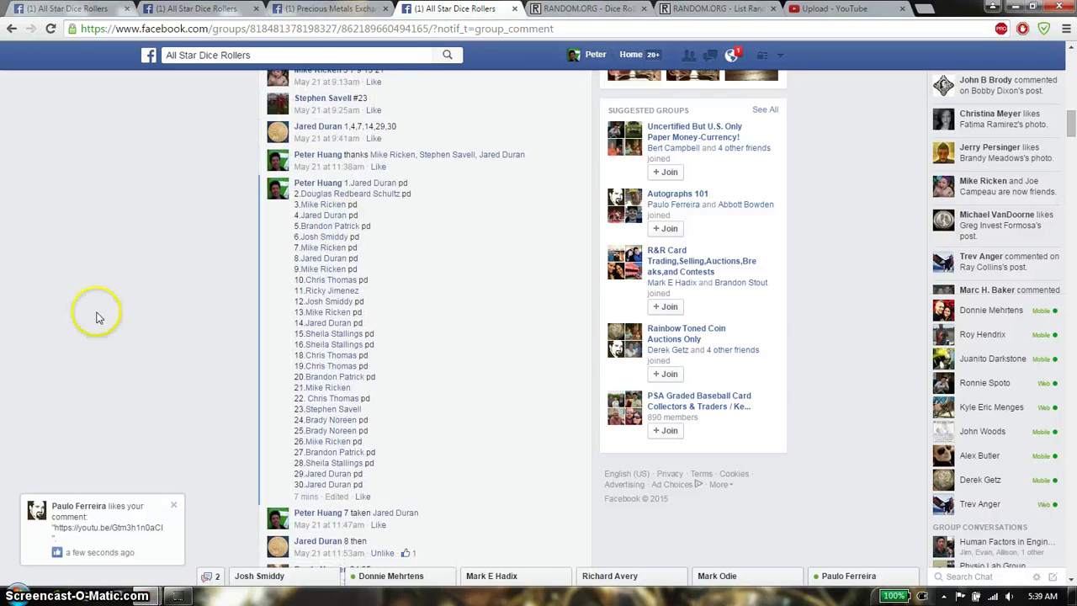
{"action": "scroll", "coordinate": [98, 320], "scroll_direction": "down", "scroll_amount": 10}
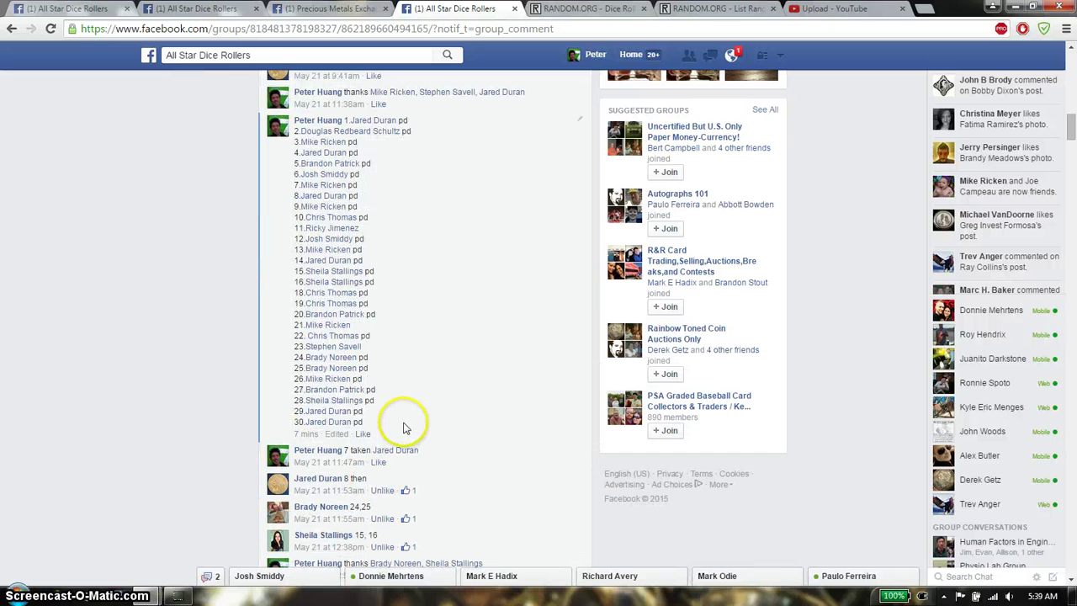
{"action": "left_click_drag", "start_coordinate": [404, 425], "coordinate": [345, 120]}
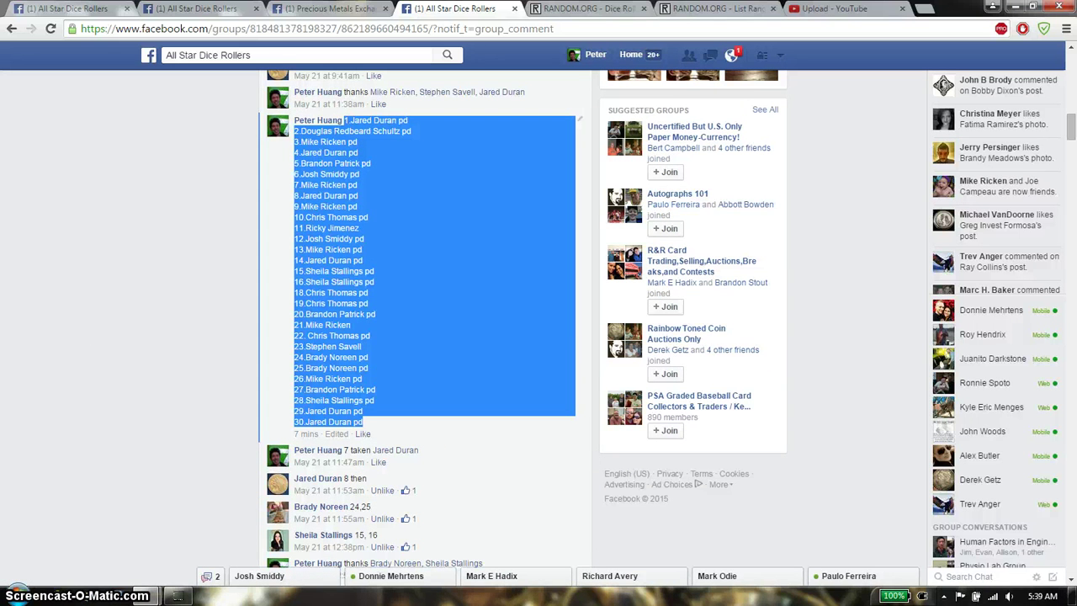
Paste the copied participant list into the RANDOM.ORG List Randomizer and check its first and last entries.
{"action": "left_click", "coordinate": [719, 8]}
{"action": "left_click", "coordinate": [370, 337]}
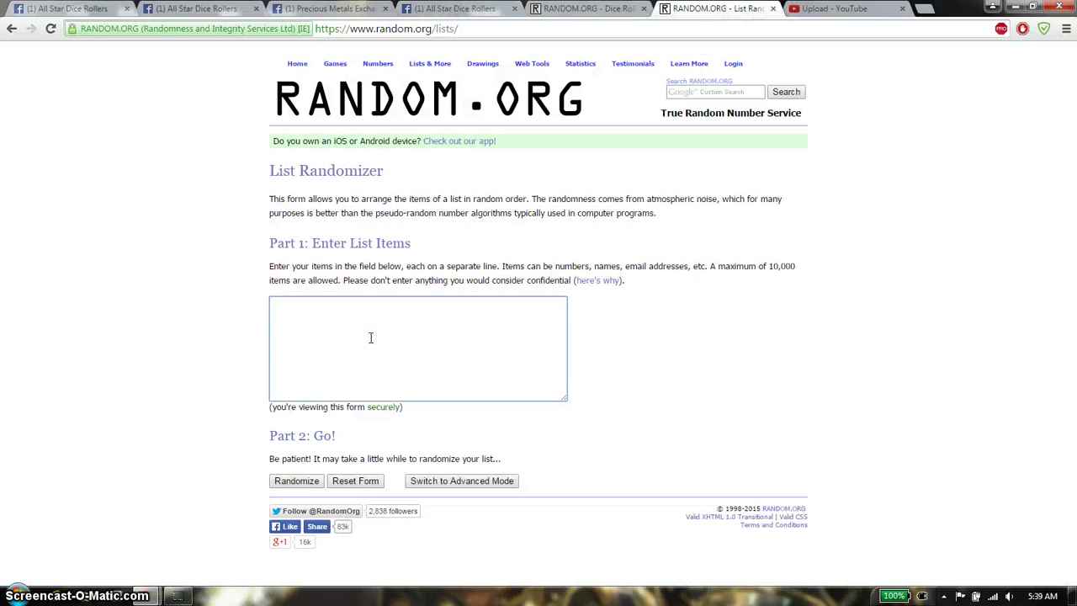
{"action": "key", "text": "ctrl+v"}
{"action": "scroll", "coordinate": [373, 345], "scroll_direction": "up", "scroll_amount": 3}
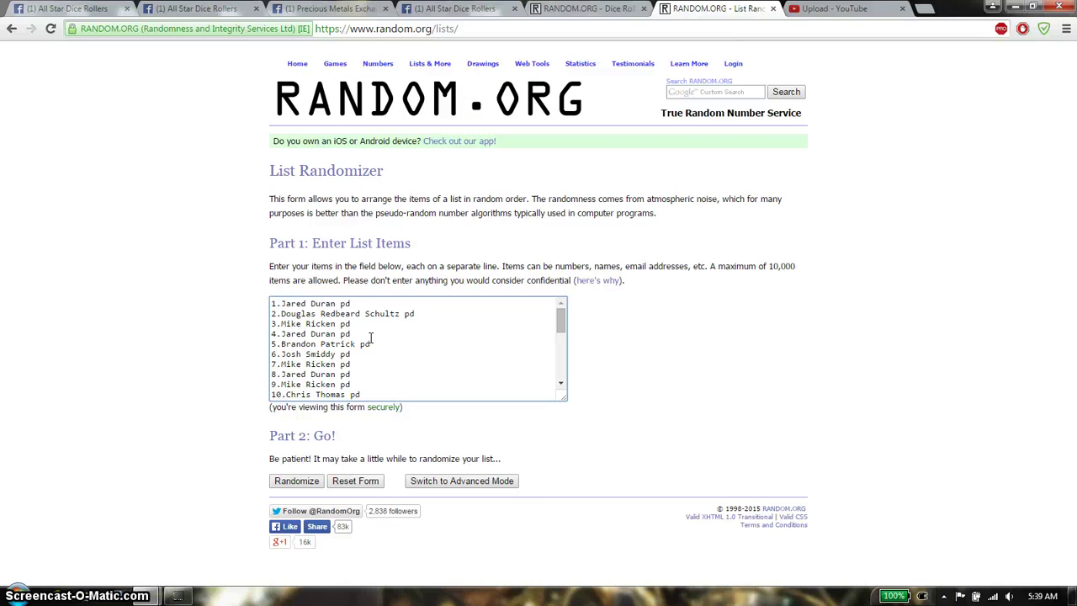
{"action": "scroll", "coordinate": [370, 338], "scroll_direction": "down", "scroll_amount": 5}
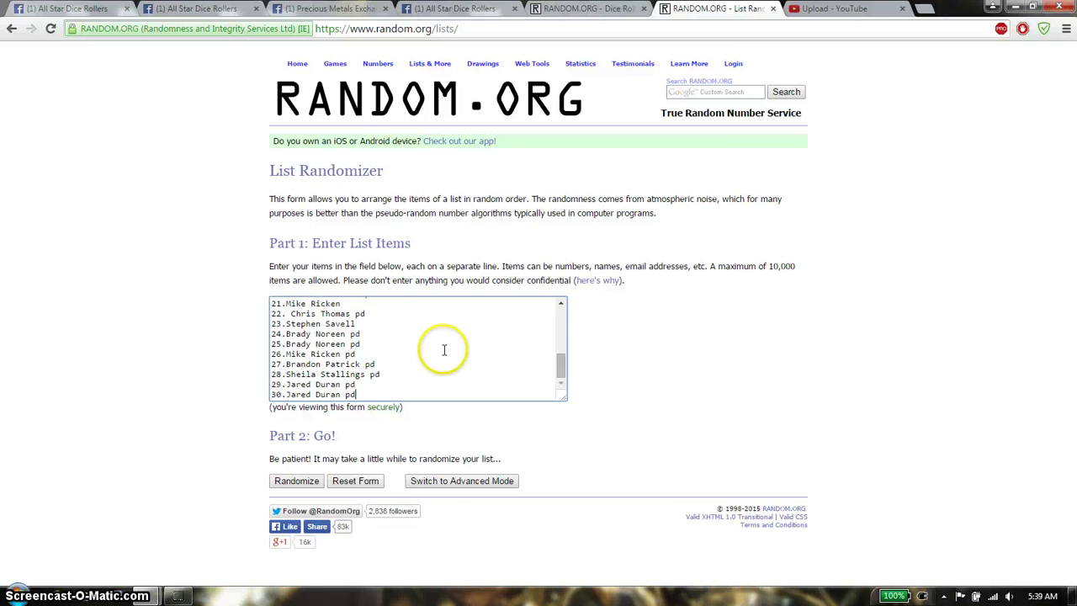
{"action": "scroll", "coordinate": [444, 349], "scroll_direction": "up", "scroll_amount": 4}
{"action": "scroll", "coordinate": [447, 357], "scroll_direction": "down", "scroll_amount": 1}
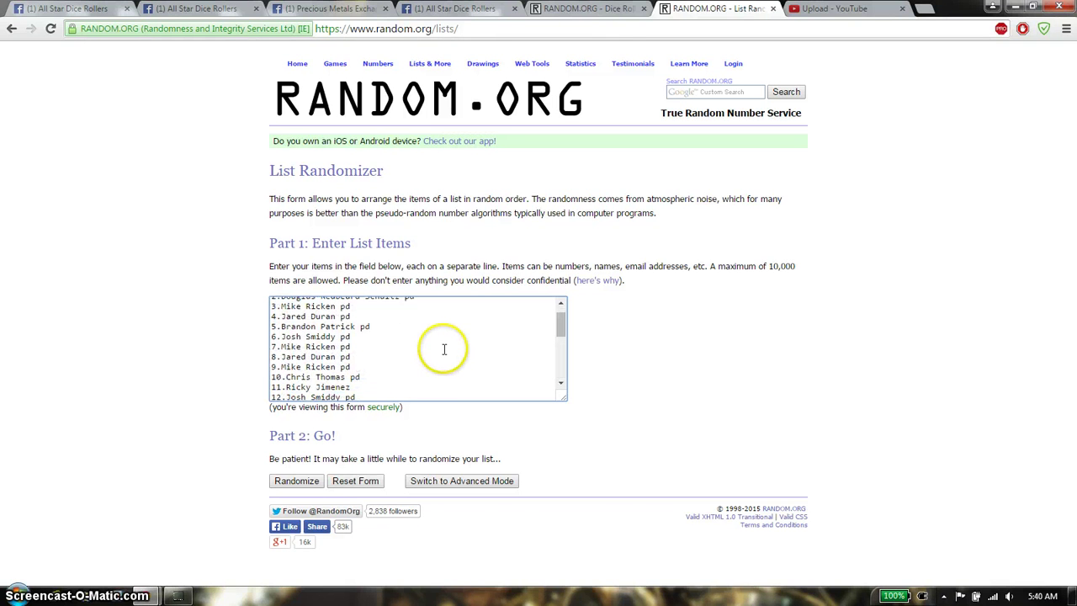
Return to the Facebook RAZZ post and review the numbered participant list entry by entry, including who is marked paid.
{"action": "left_click", "coordinate": [599, 10]}
{"action": "left_click", "coordinate": [425, 8]}
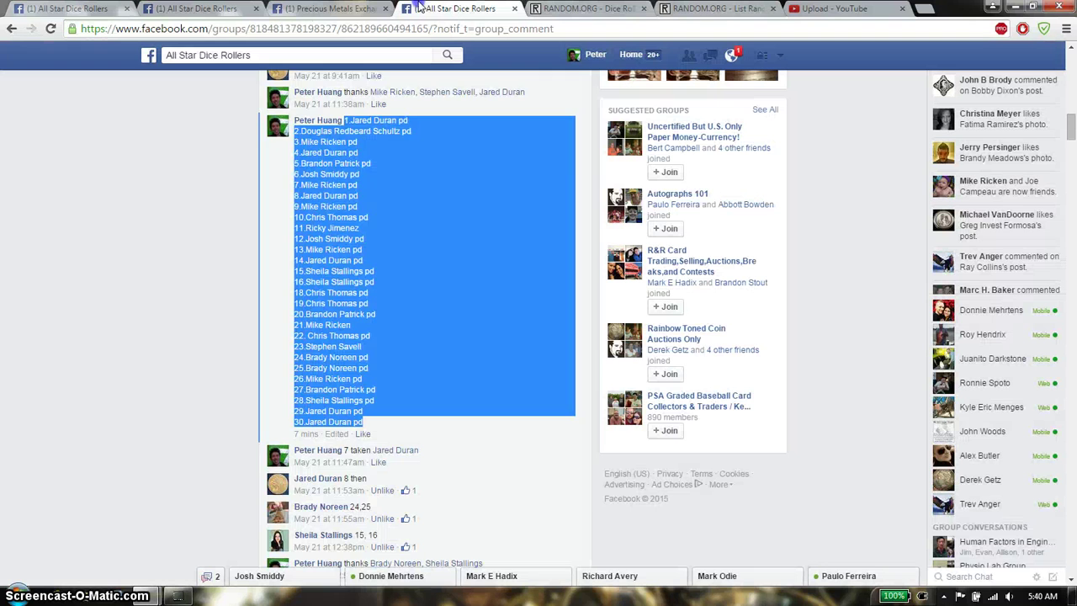
{"action": "left_click", "coordinate": [169, 315]}
{"action": "scroll", "coordinate": [169, 315], "scroll_direction": "up", "scroll_amount": 3}
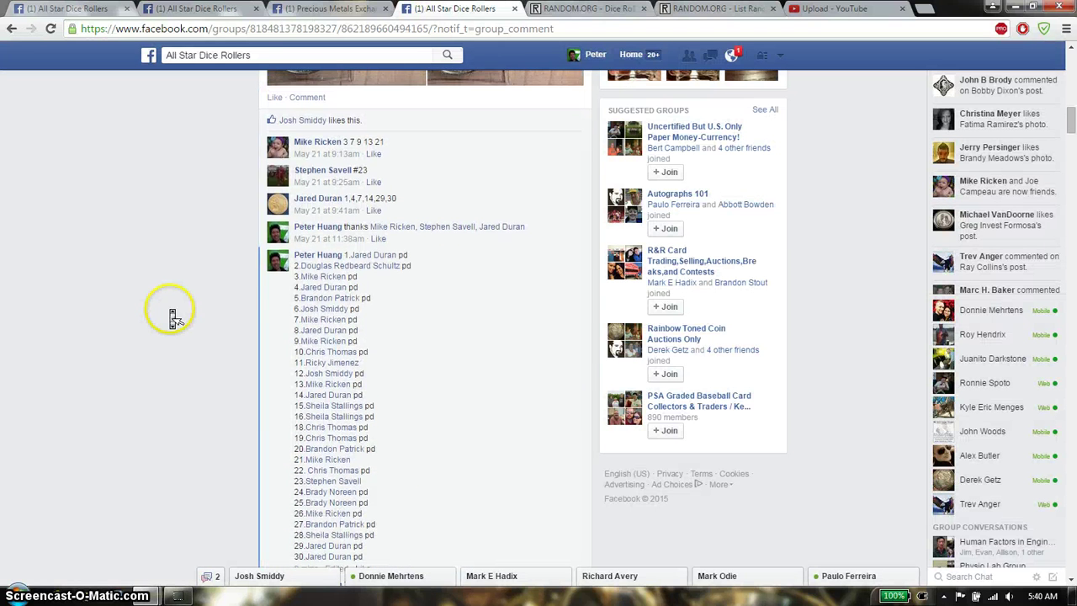
{"action": "mouse_move", "coordinate": [312, 304]}
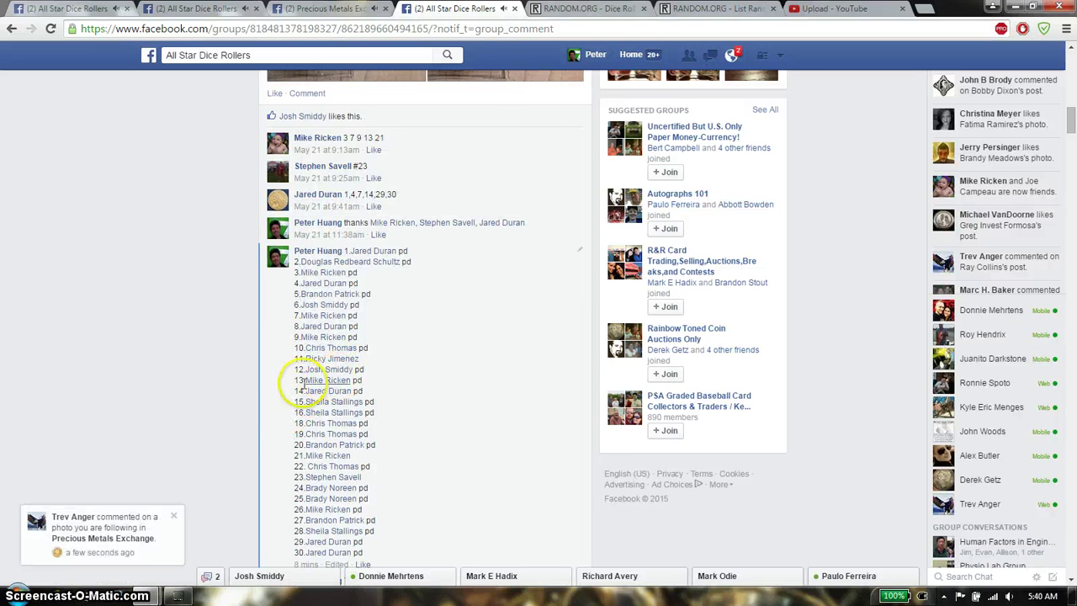
{"action": "scroll", "coordinate": [186, 363], "scroll_direction": "down", "scroll_amount": 1}
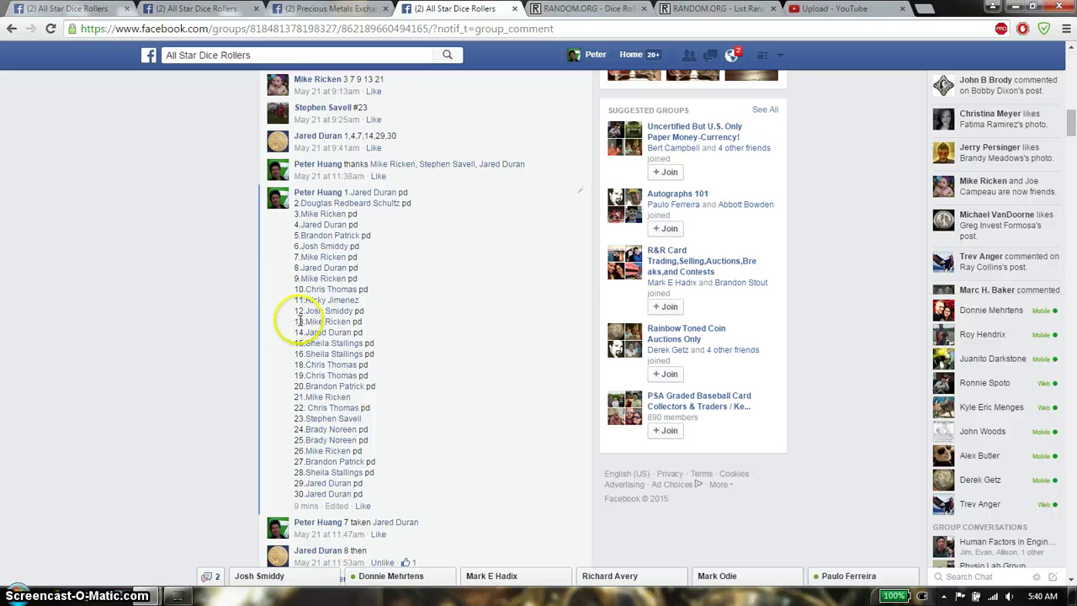
{"action": "scroll", "coordinate": [282, 325], "scroll_direction": "down", "scroll_amount": 1}
{"action": "scroll", "coordinate": [278, 326], "scroll_direction": "down", "scroll_amount": 5}
{"action": "scroll", "coordinate": [277, 323], "scroll_direction": "down", "scroll_amount": 3}
{"action": "scroll", "coordinate": [278, 327], "scroll_direction": "up", "scroll_amount": 10}
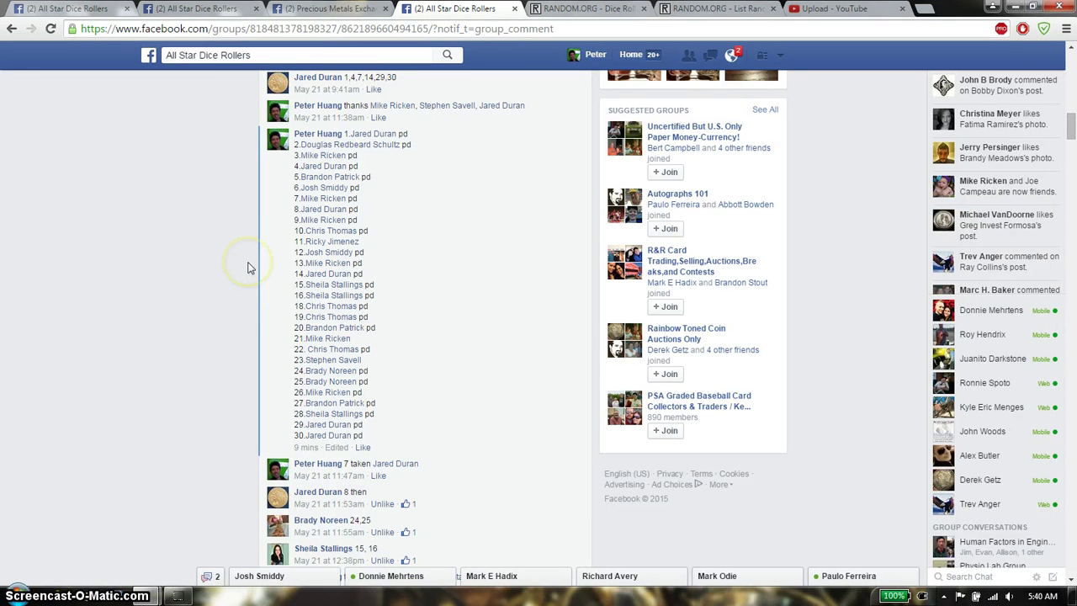
{"action": "scroll", "coordinate": [248, 267], "scroll_direction": "up", "scroll_amount": 1}
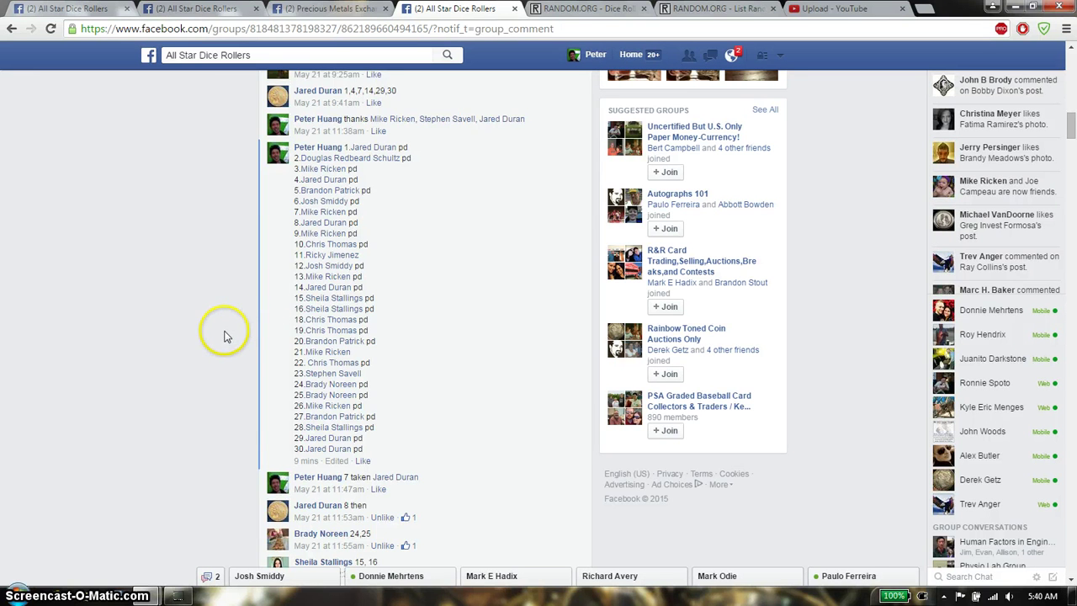
{"action": "scroll", "coordinate": [224, 336], "scroll_direction": "down", "scroll_amount": 2}
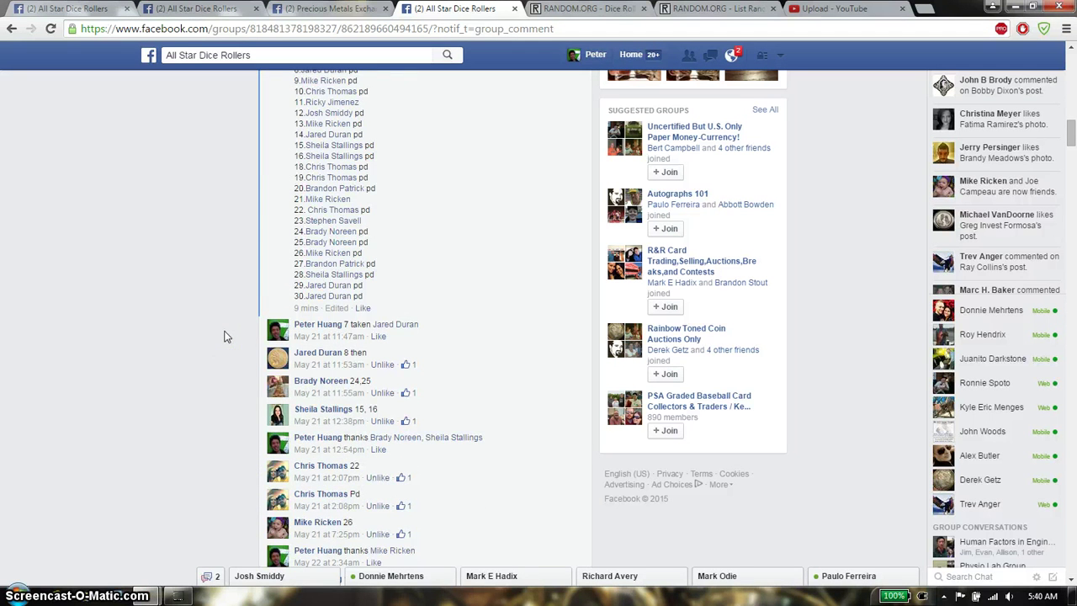
{"action": "scroll", "coordinate": [229, 340], "scroll_direction": "up", "scroll_amount": 1}
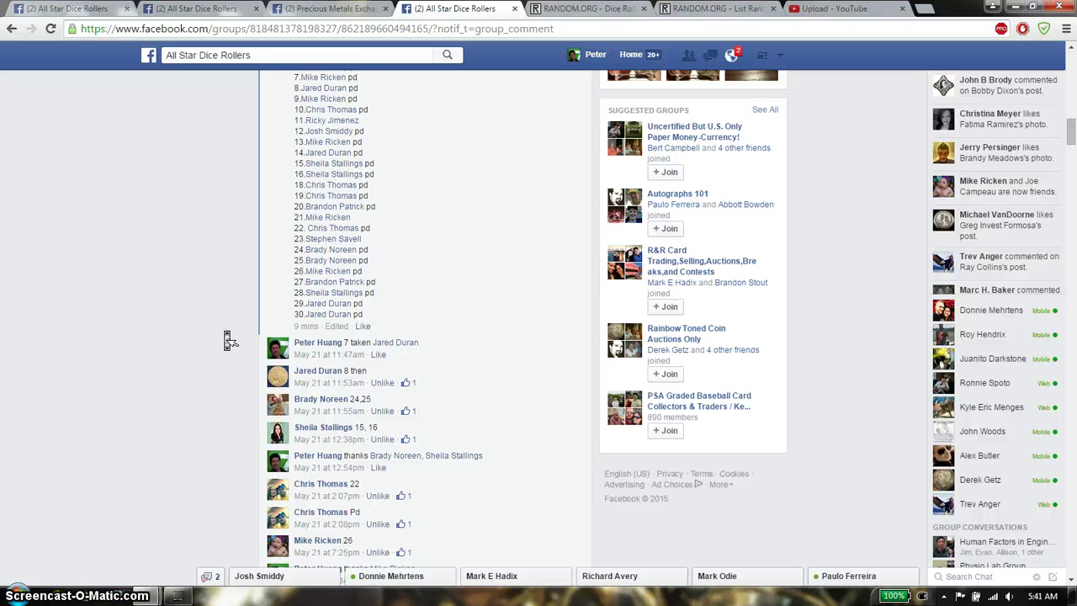
{"action": "scroll", "coordinate": [229, 339], "scroll_direction": "down", "scroll_amount": 1}
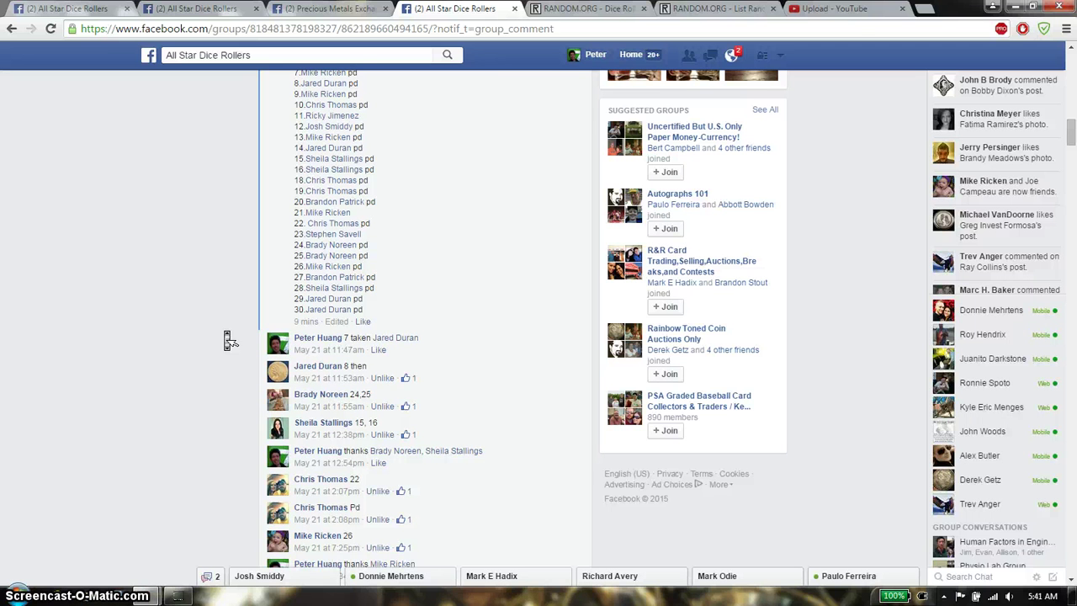
{"action": "scroll", "coordinate": [228, 340], "scroll_direction": "up", "scroll_amount": 5}
Roll 2 virtual dice in the RANDOM.ORG Dice Roller.
{"action": "left_click", "coordinate": [715, 9]}
{"action": "left_click", "coordinate": [589, 9]}
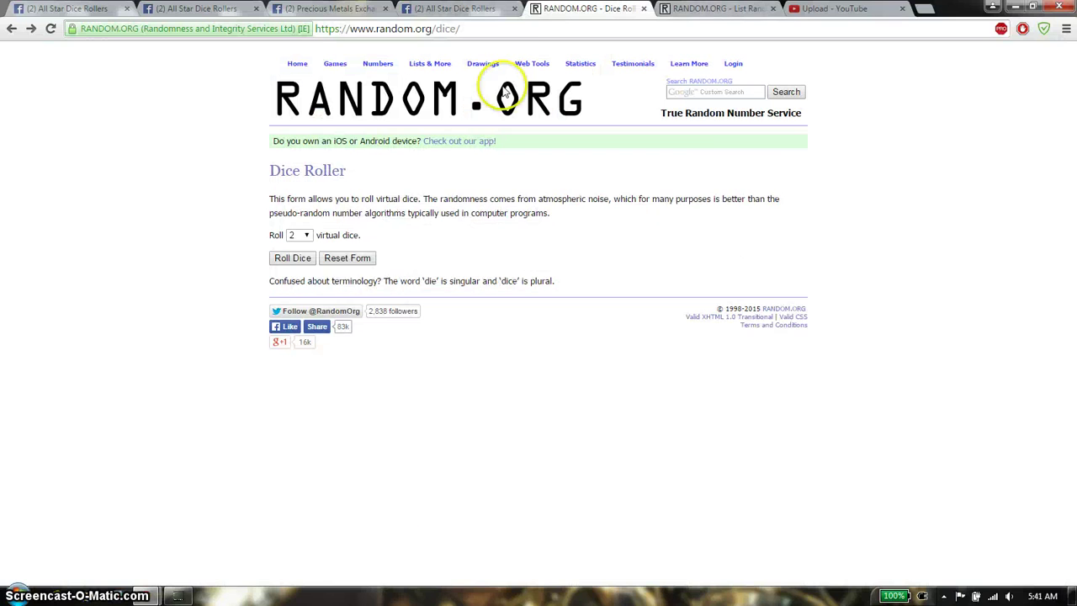
{"action": "left_click", "coordinate": [291, 259]}
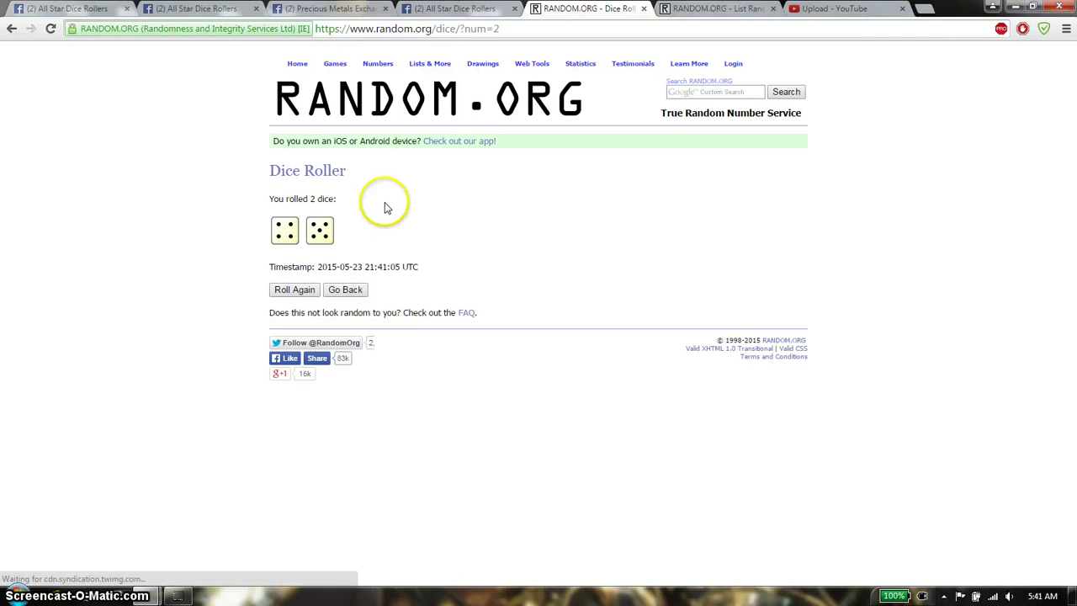
Check the system clock, the dice roll and the latest comments at the end of the Facebook RAZZ post.
{"action": "left_click", "coordinate": [704, 8]}
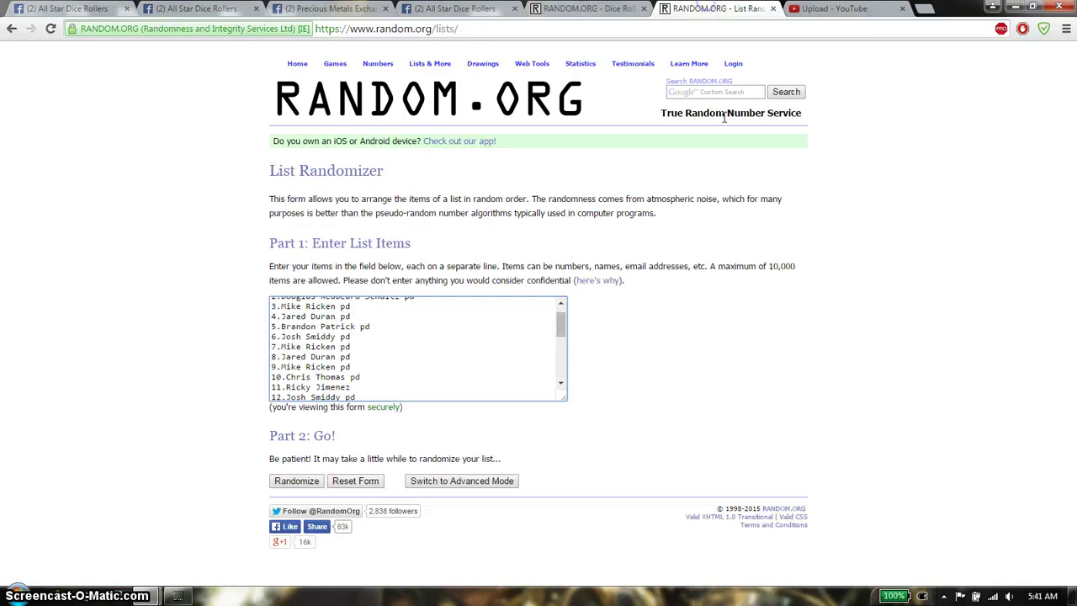
{"action": "left_click", "coordinate": [1048, 597]}
{"action": "left_click", "coordinate": [589, 10]}
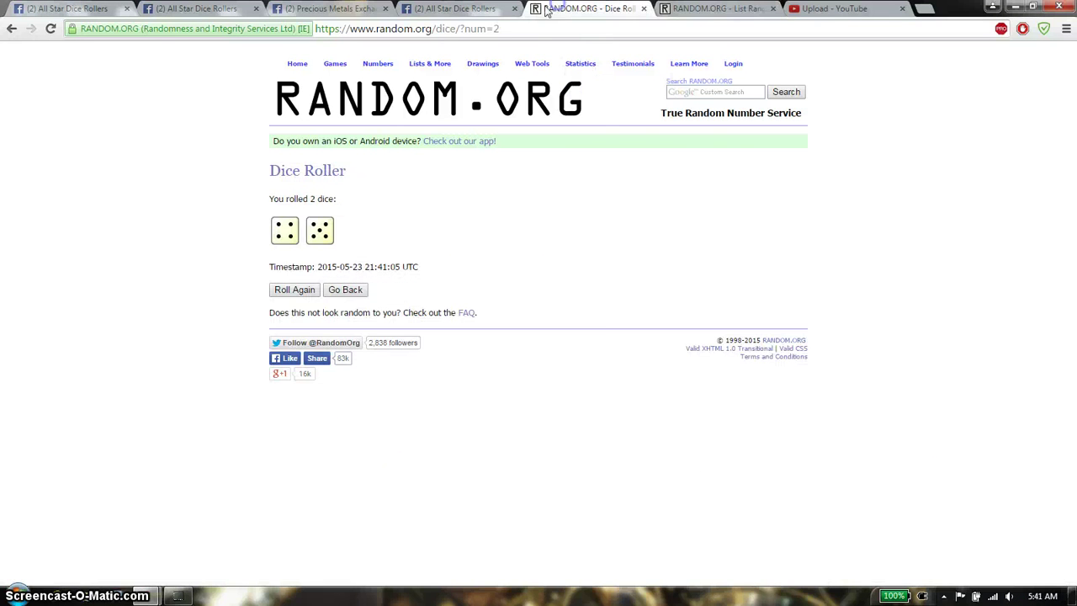
{"action": "left_click", "coordinate": [454, 8]}
{"action": "scroll", "coordinate": [316, 231], "scroll_direction": "down", "scroll_amount": 10}
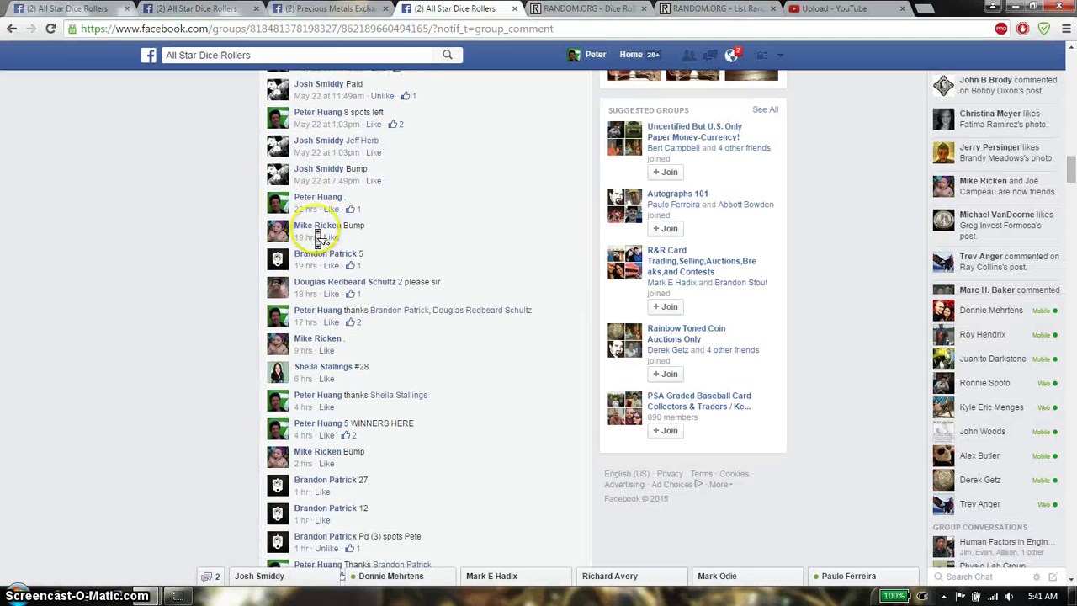
{"action": "scroll", "coordinate": [318, 238], "scroll_direction": "down", "scroll_amount": 10}
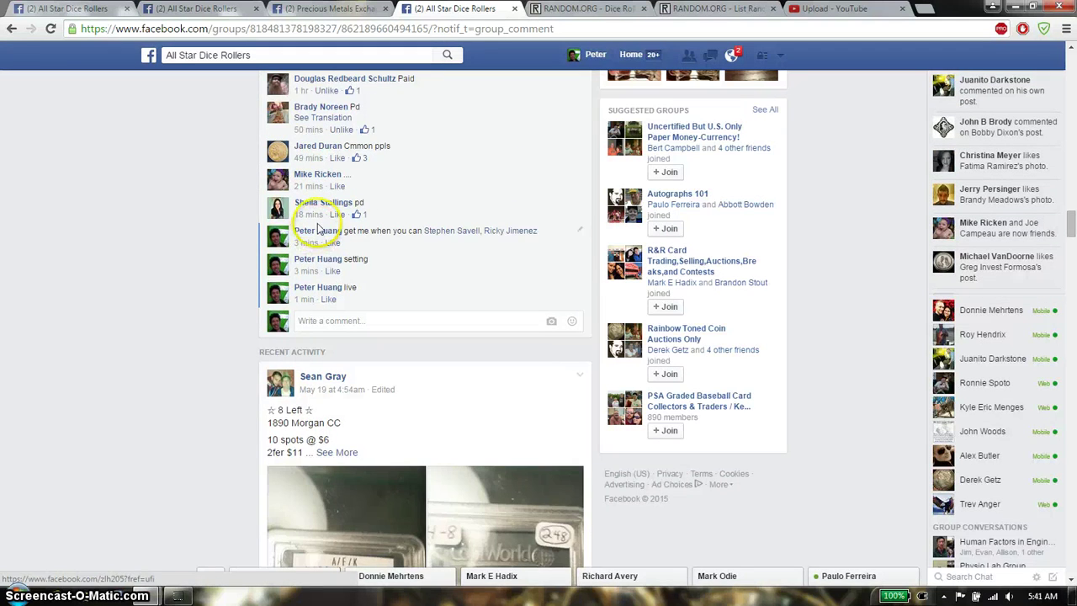
Randomize the pasted participant list six times in the RANDOM.ORG List Randomizer.
{"action": "left_click", "coordinate": [715, 9]}
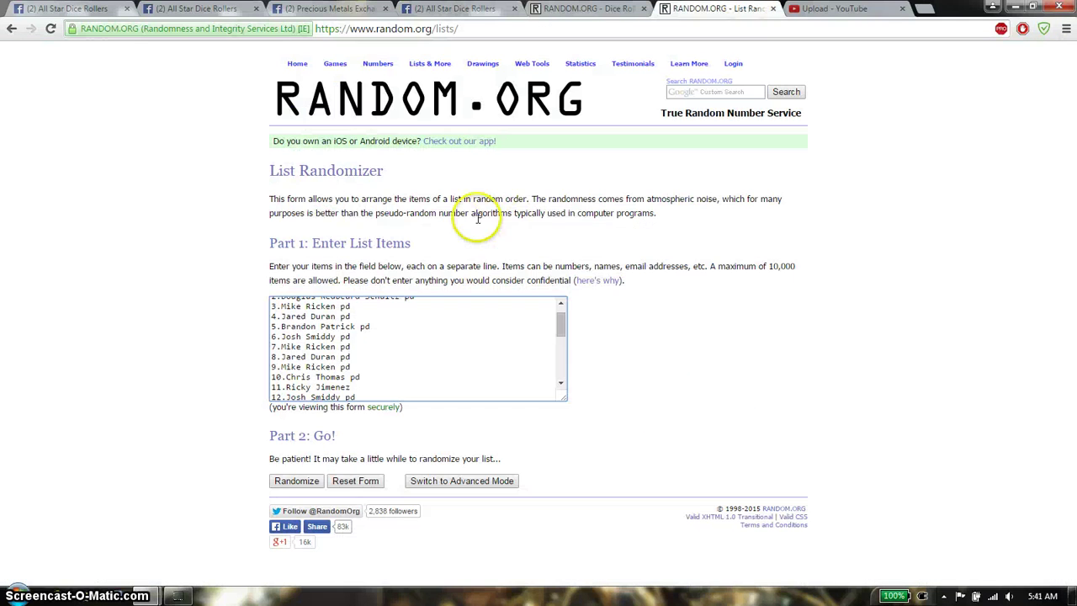
{"action": "left_click", "coordinate": [299, 481]}
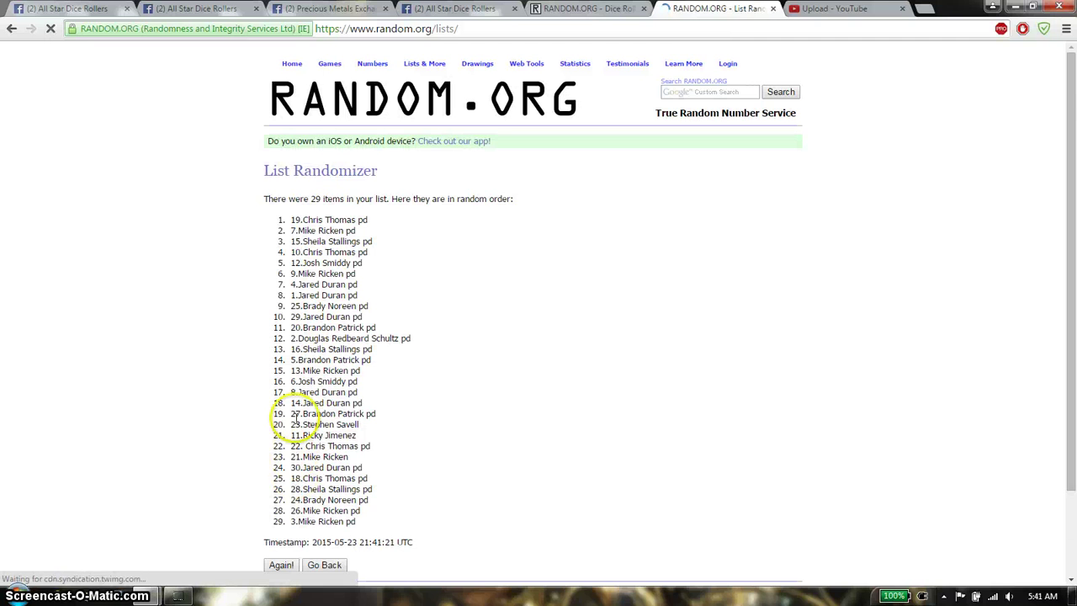
{"action": "scroll", "coordinate": [296, 418], "scroll_direction": "down", "scroll_amount": 1}
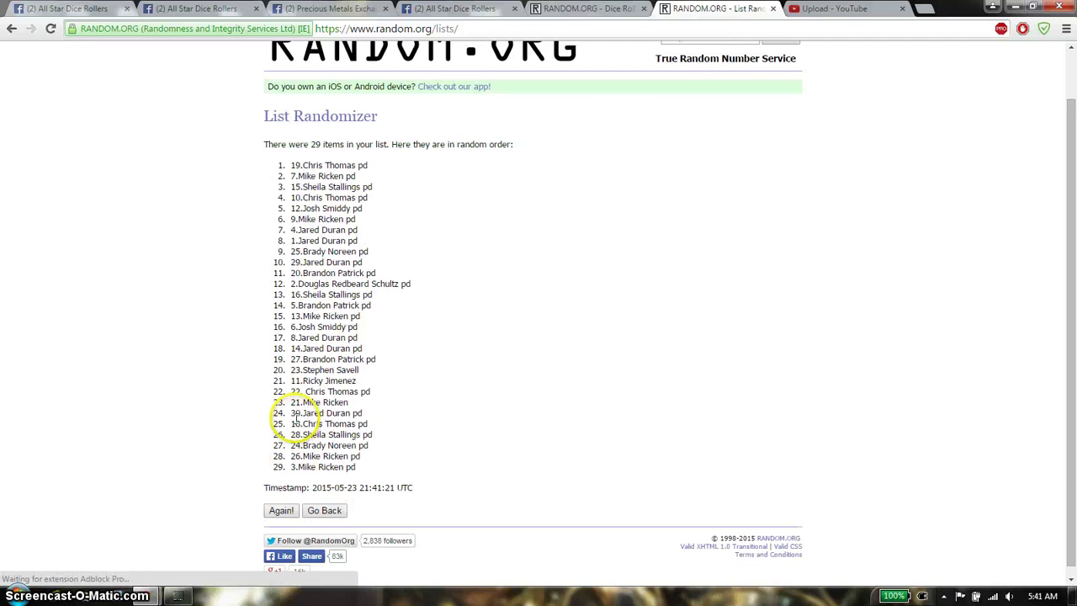
{"action": "left_click", "coordinate": [282, 510]}
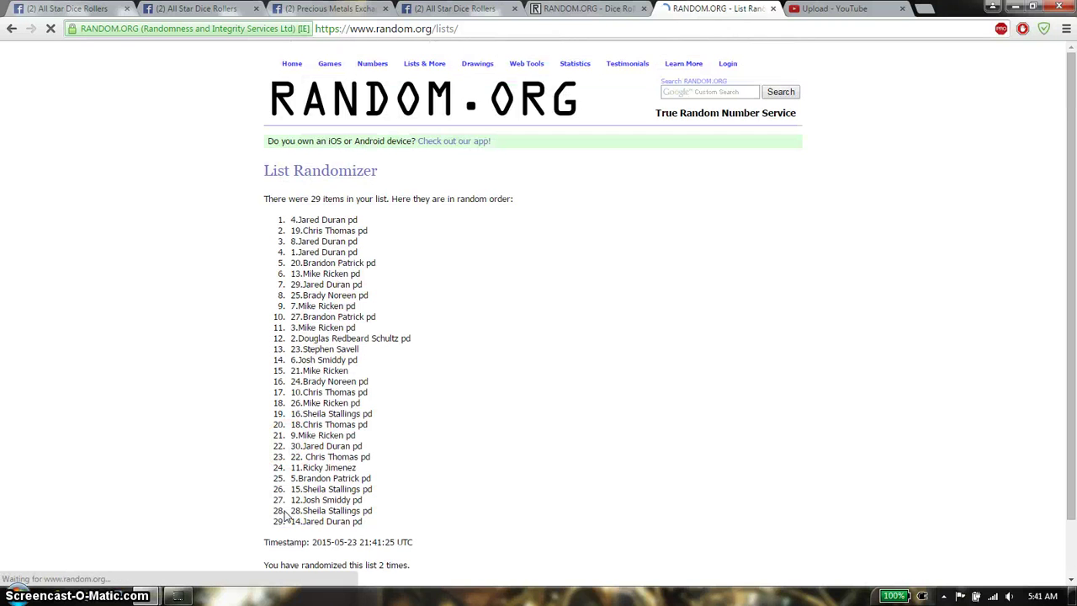
{"action": "scroll", "coordinate": [286, 516], "scroll_direction": "down", "scroll_amount": 1}
{"action": "left_click", "coordinate": [284, 519]}
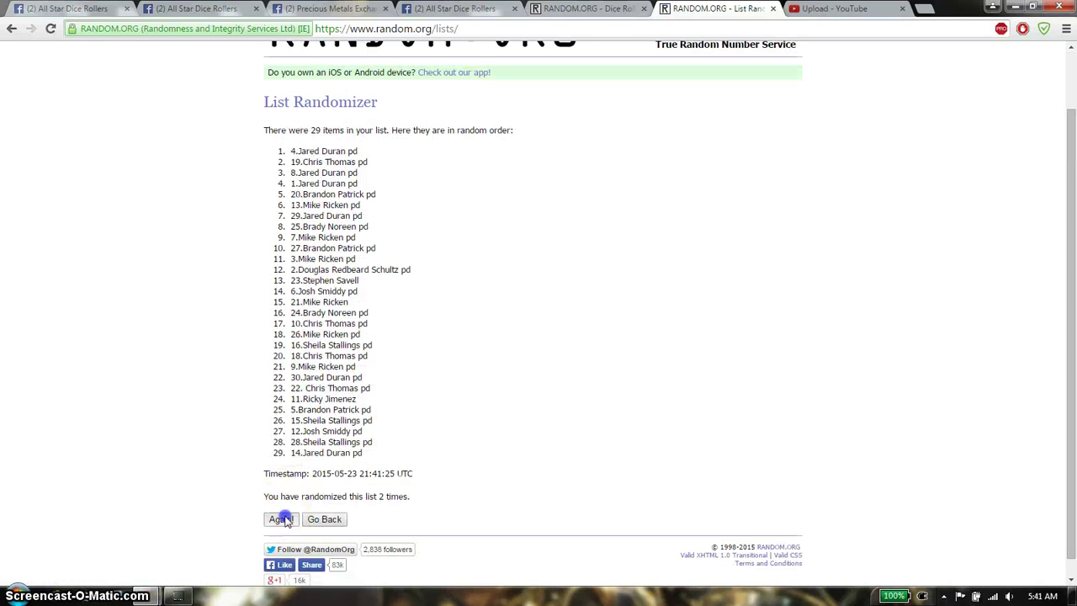
{"action": "scroll", "coordinate": [286, 521], "scroll_direction": "down", "scroll_amount": 1}
{"action": "left_click", "coordinate": [284, 509]}
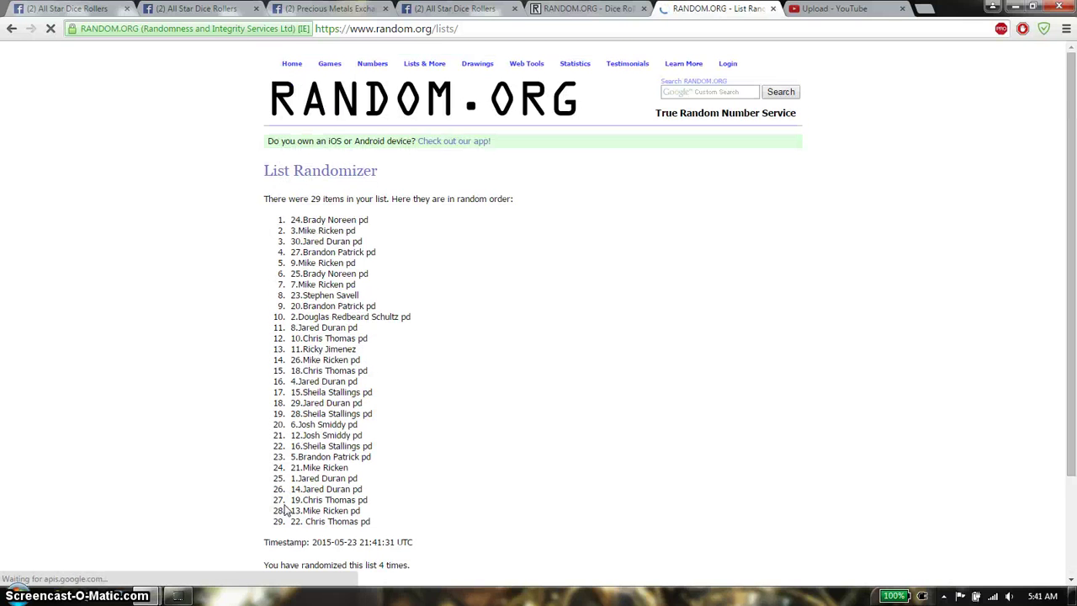
{"action": "scroll", "coordinate": [285, 509], "scroll_direction": "down", "scroll_amount": 1}
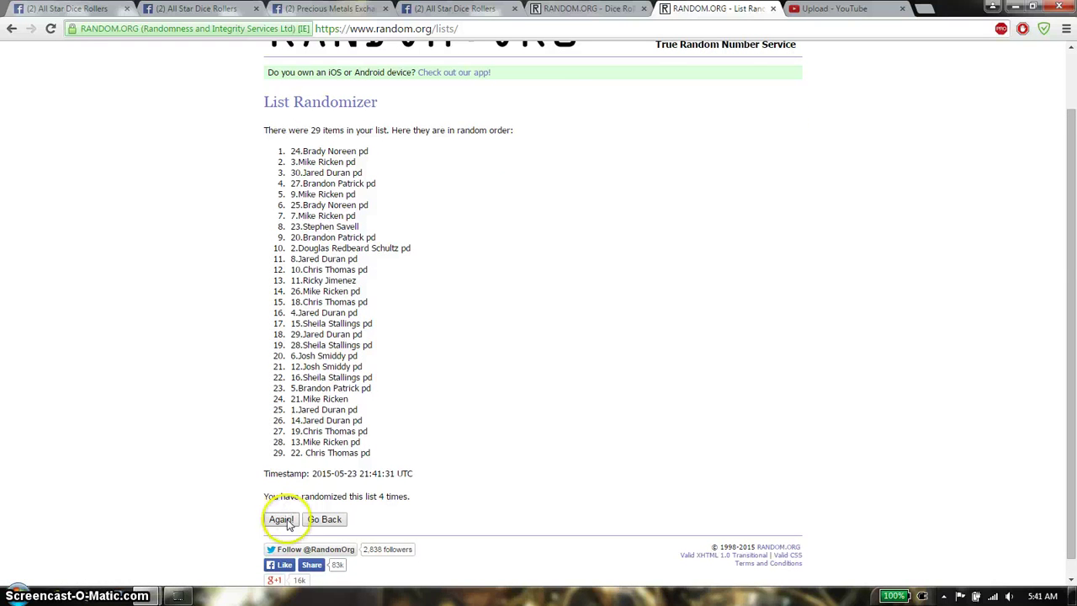
{"action": "left_click", "coordinate": [282, 519]}
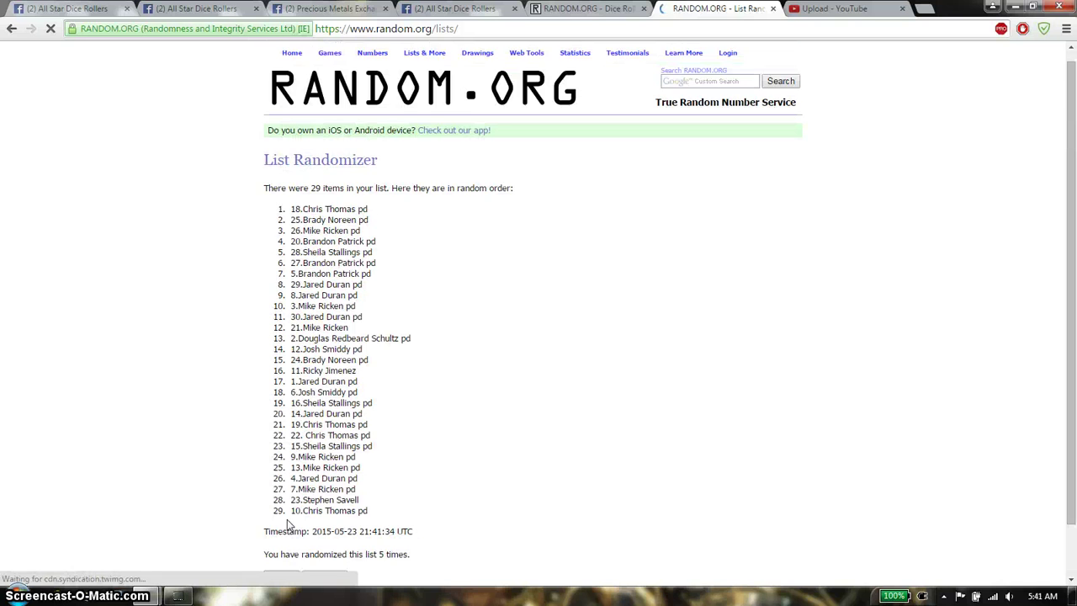
{"action": "scroll", "coordinate": [286, 523], "scroll_direction": "down", "scroll_amount": 1}
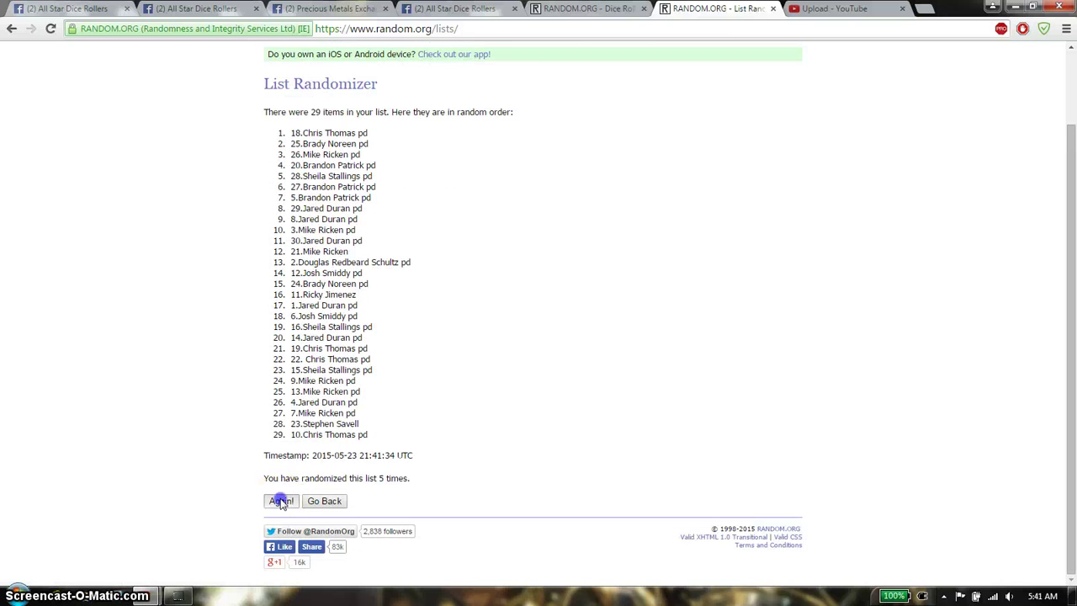
{"action": "scroll", "coordinate": [282, 503], "scroll_direction": "down", "scroll_amount": 1}
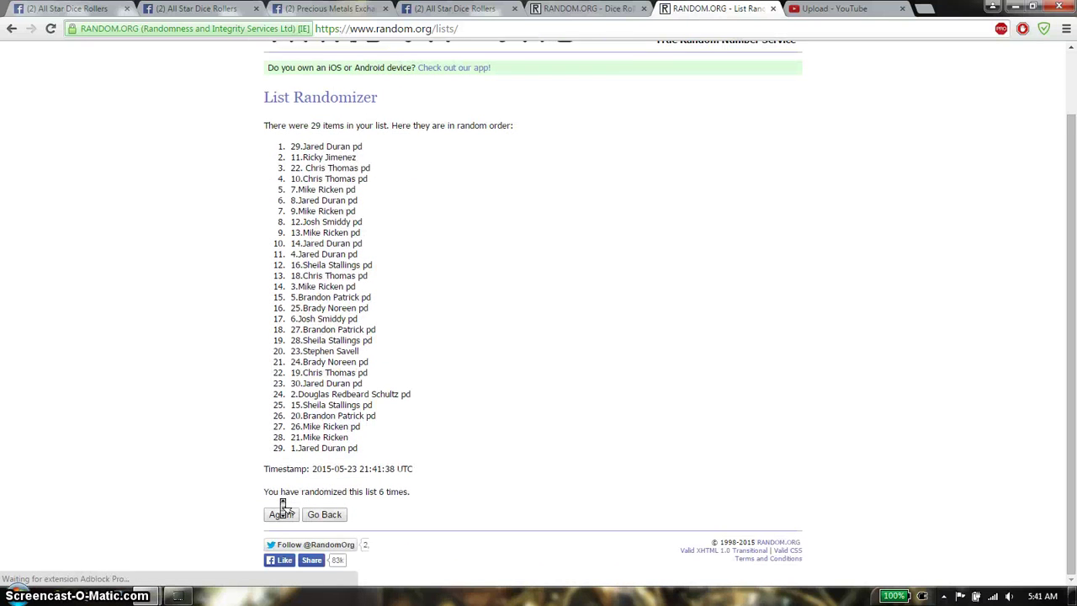
Recheck the dice roll and randomize the participant list two more times, up to the eighth run, dismissing the Windows hard disk warning.
{"action": "left_click", "coordinate": [613, 10]}
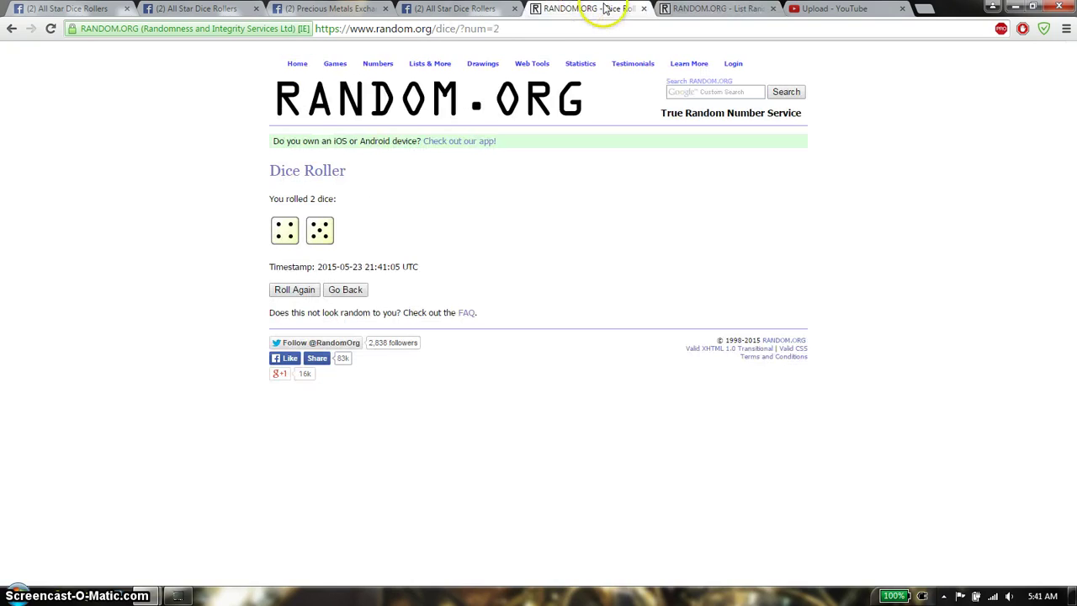
{"action": "key", "text": "ctrl+Tab"}
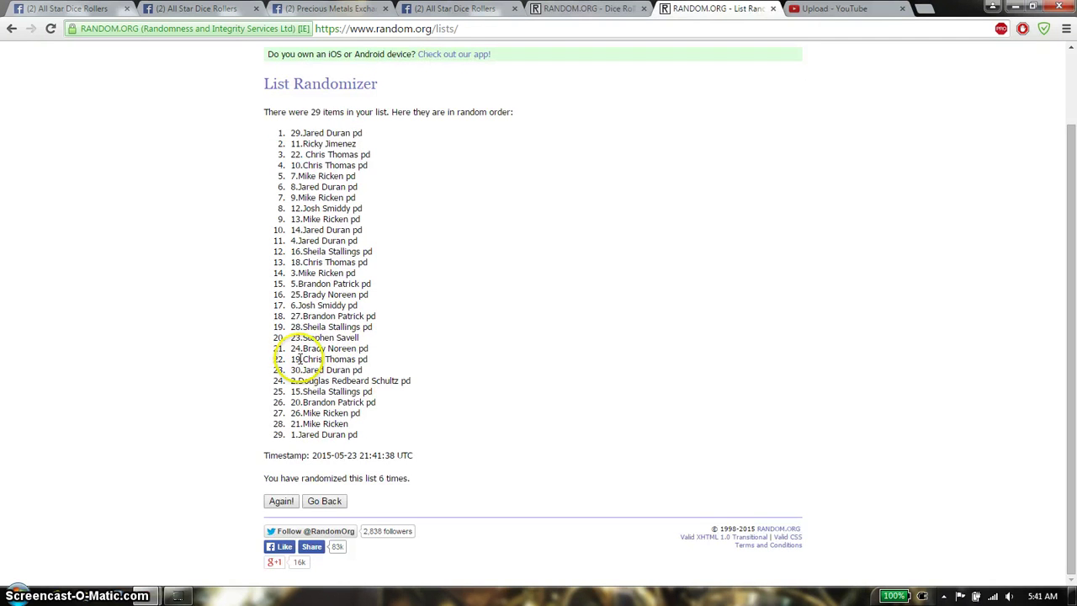
{"action": "left_click", "coordinate": [281, 500]}
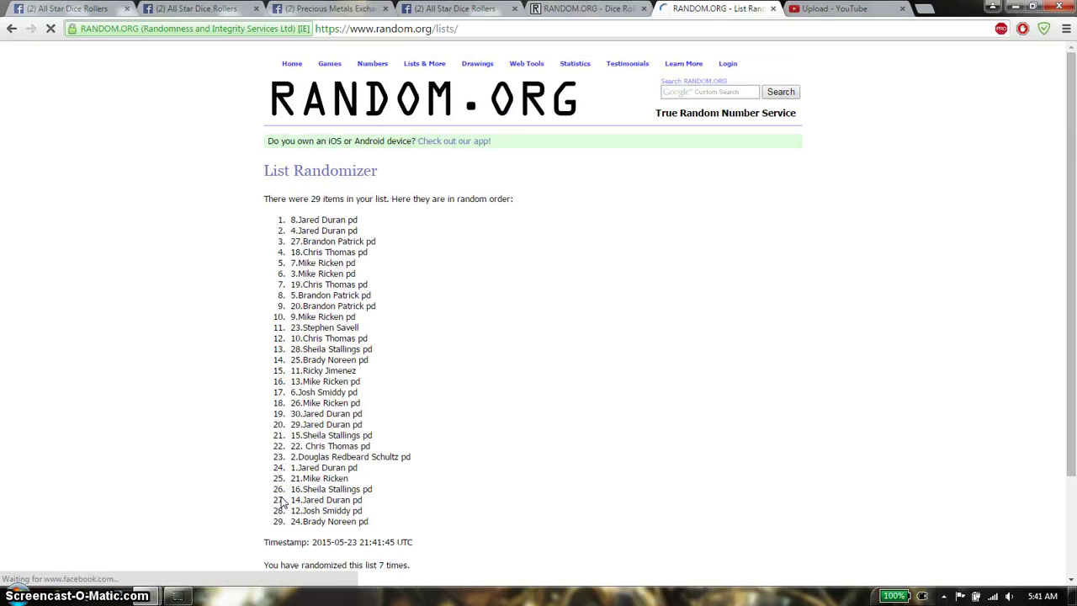
{"action": "left_click", "coordinate": [281, 567]}
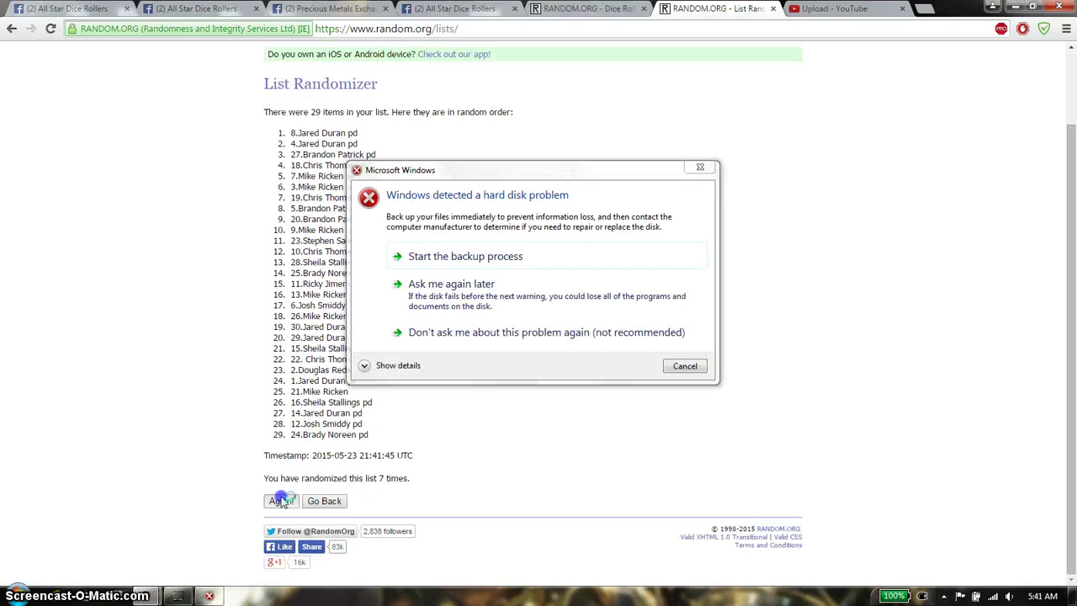
{"action": "left_click", "coordinate": [280, 395]}
{"action": "scroll", "coordinate": [283, 362], "scroll_direction": "down", "scroll_amount": 1}
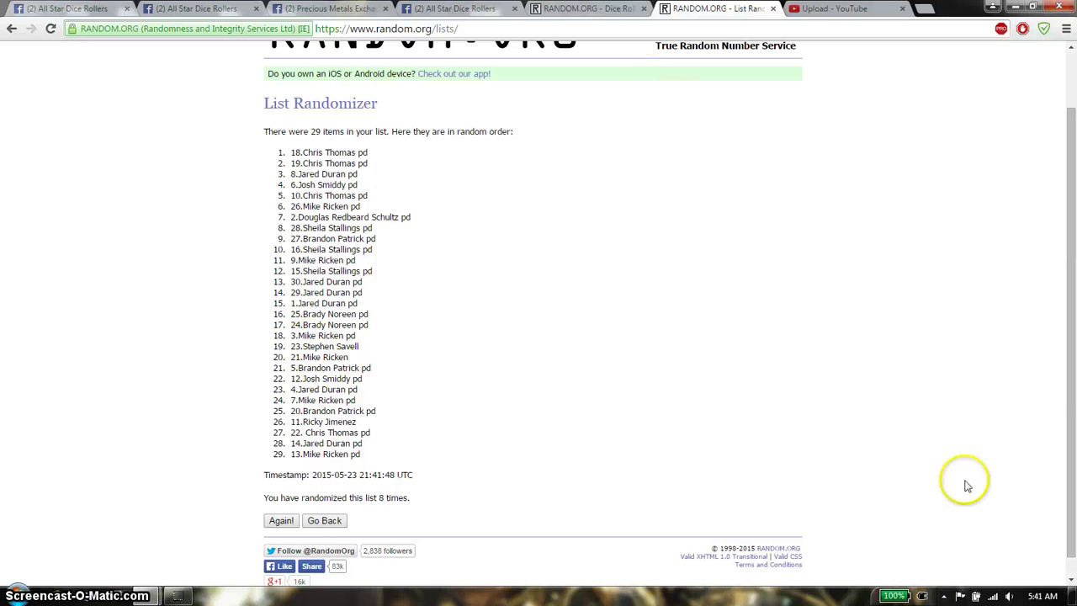
Check the system clock and randomize the participant list for the ninth and final time.
{"action": "left_click", "coordinate": [1035, 596]}
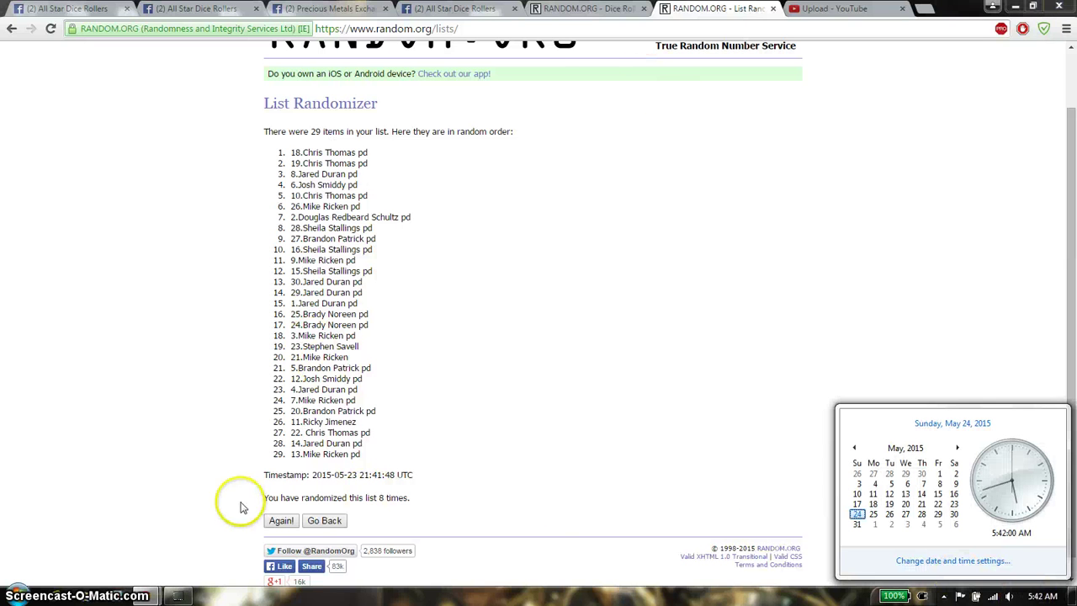
{"action": "left_click", "coordinate": [286, 523]}
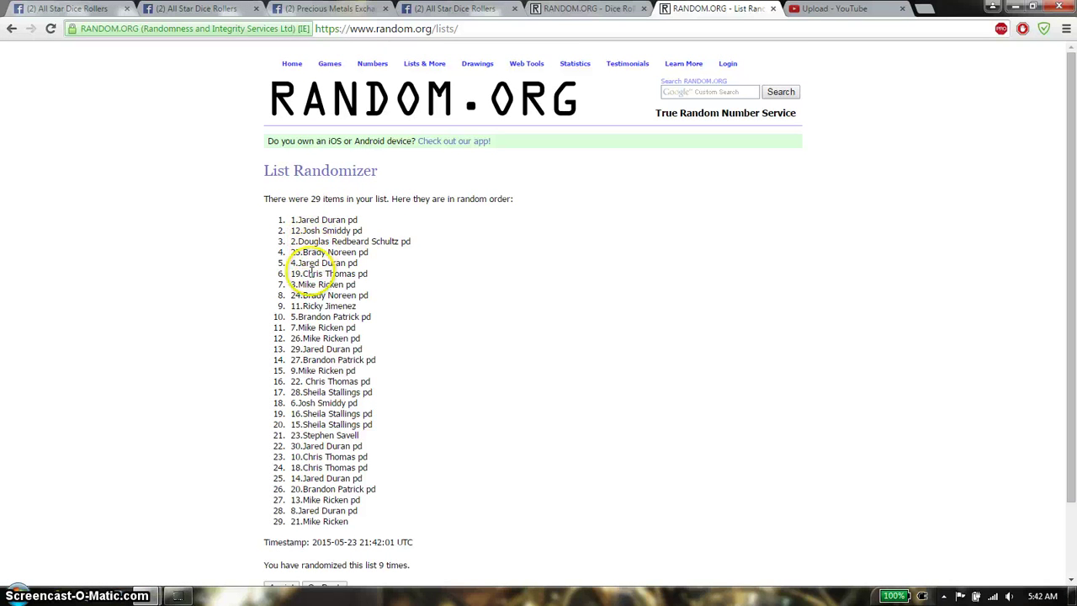
Highlight the first five entries of the randomized list, and highlight the number of randomizations below it.
{"action": "left_click_drag", "start_coordinate": [384, 262], "coordinate": [284, 217]}
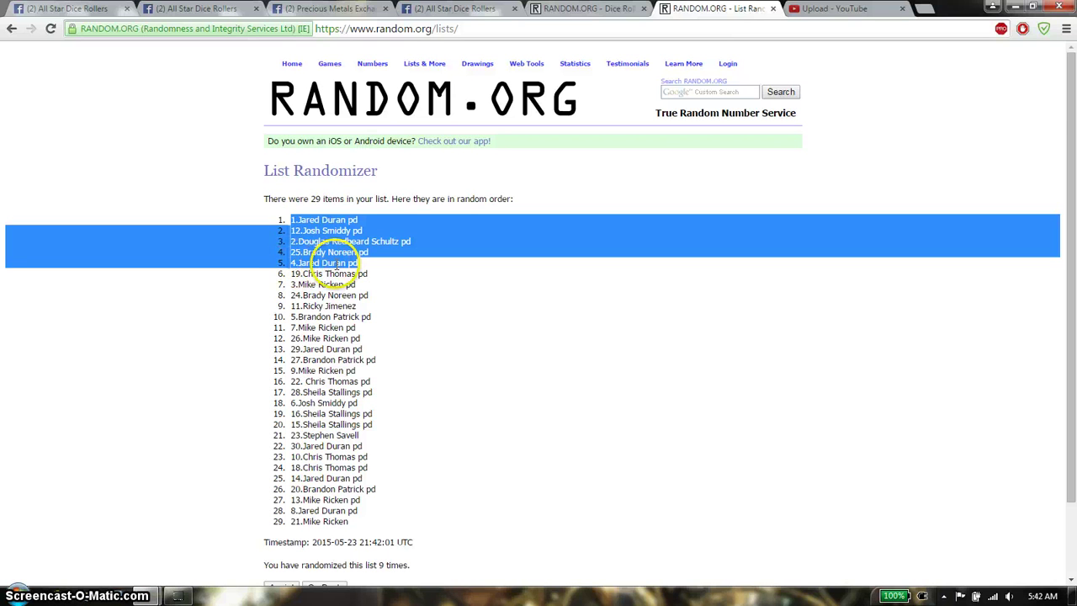
{"action": "scroll", "coordinate": [486, 285], "scroll_direction": "down", "scroll_amount": 2}
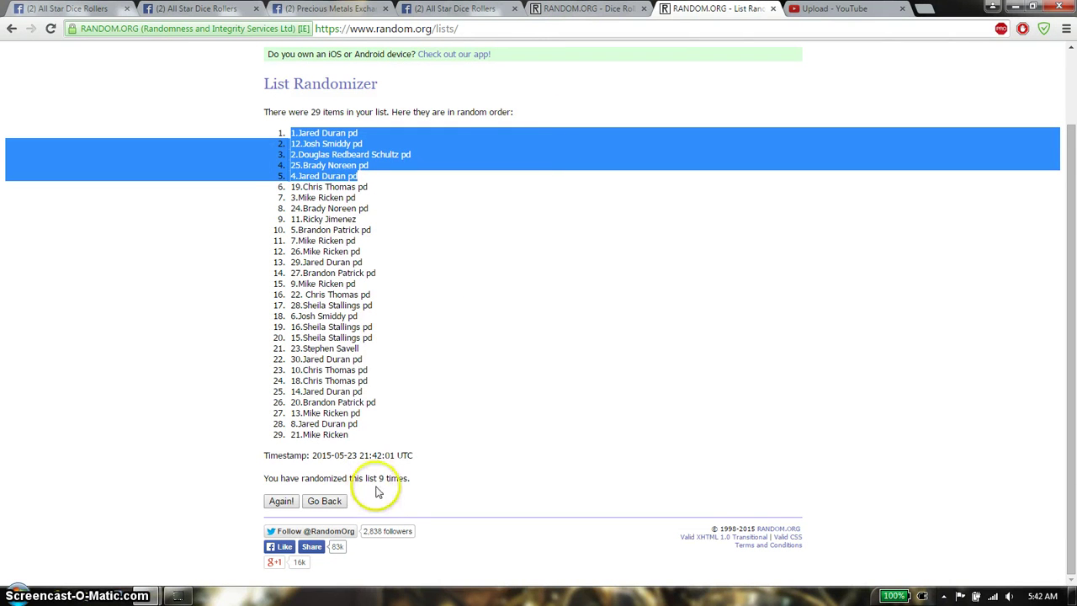
{"action": "left_click_drag", "start_coordinate": [380, 479], "coordinate": [413, 485]}
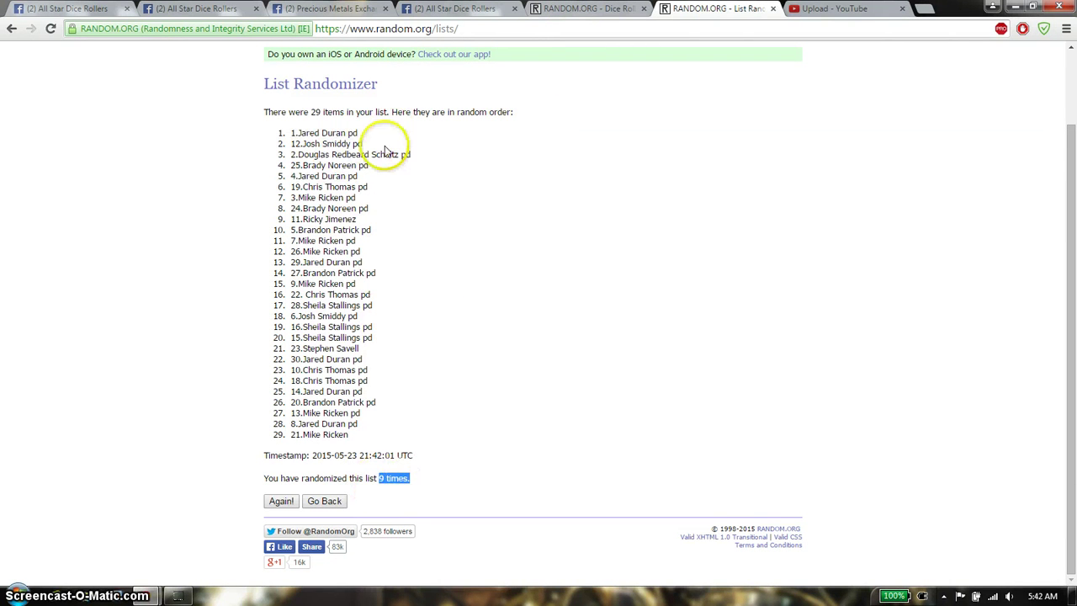
Recheck the dice roll and post the comment "done" on the Facebook RAZZ post.
{"action": "left_click", "coordinate": [589, 9]}
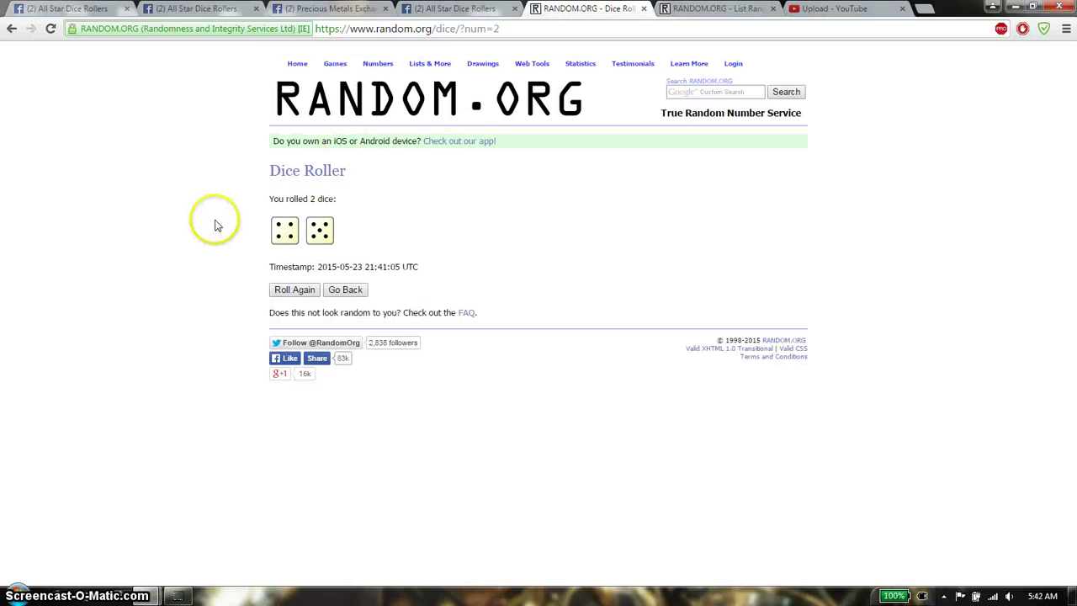
{"action": "key", "text": "ctrl+shift+Tab"}
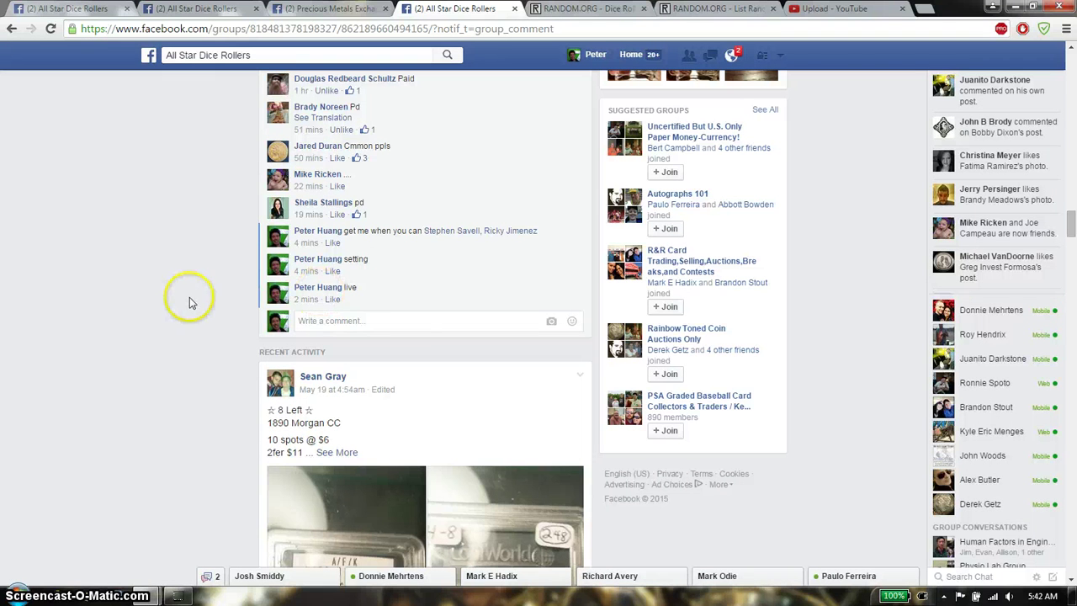
{"action": "left_click", "coordinate": [426, 321]}
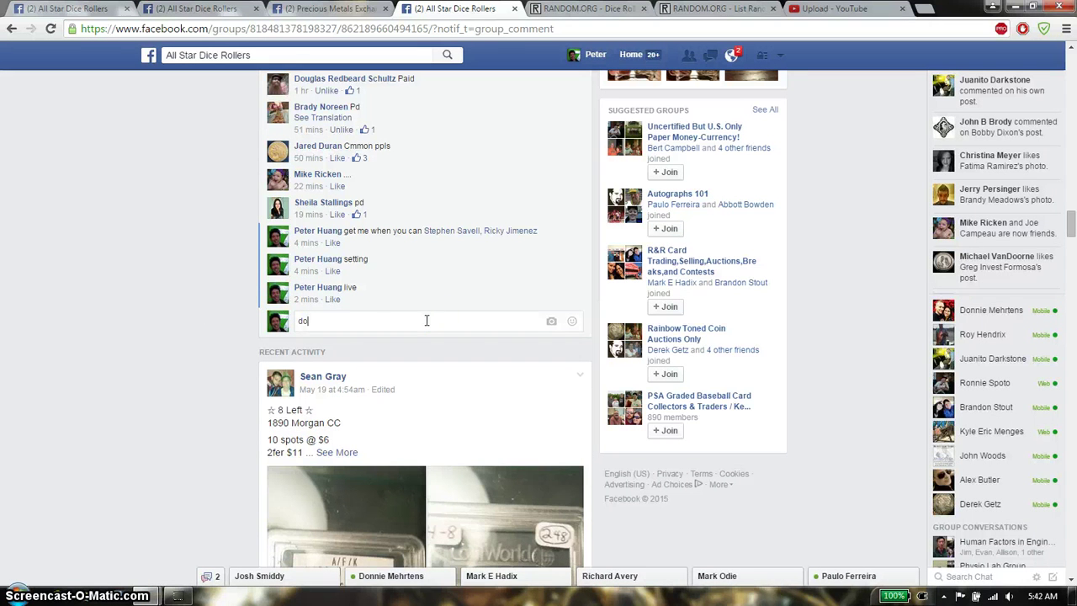
{"action": "type", "text": "done"}
{"action": "key", "text": "Return"}
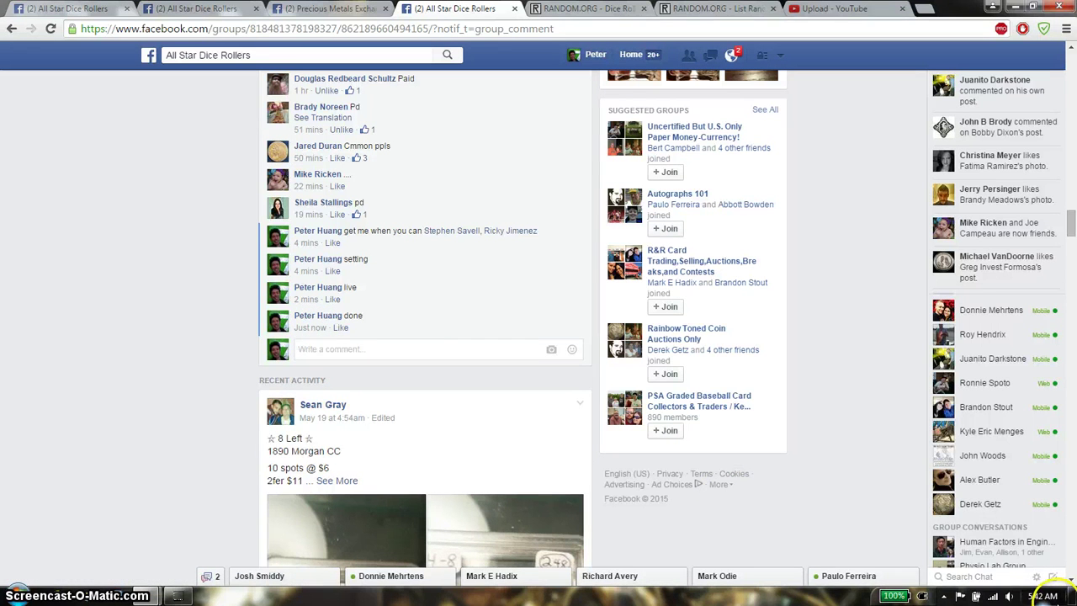
Check the system clock, and review the dice roll and the final randomized list once more.
{"action": "left_click", "coordinate": [1052, 594]}
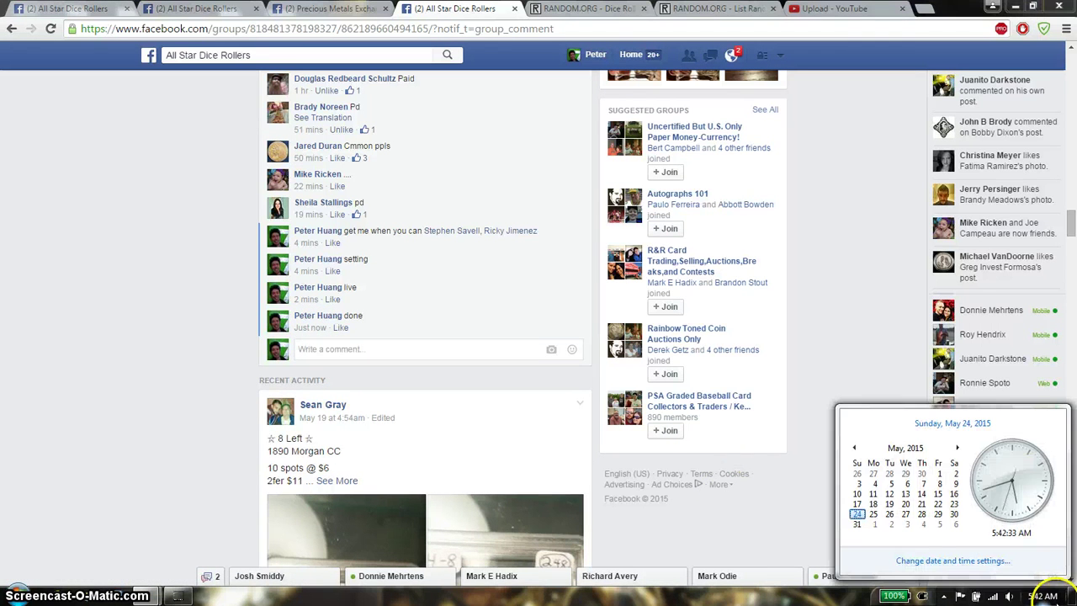
{"action": "left_click", "coordinate": [62, 324]}
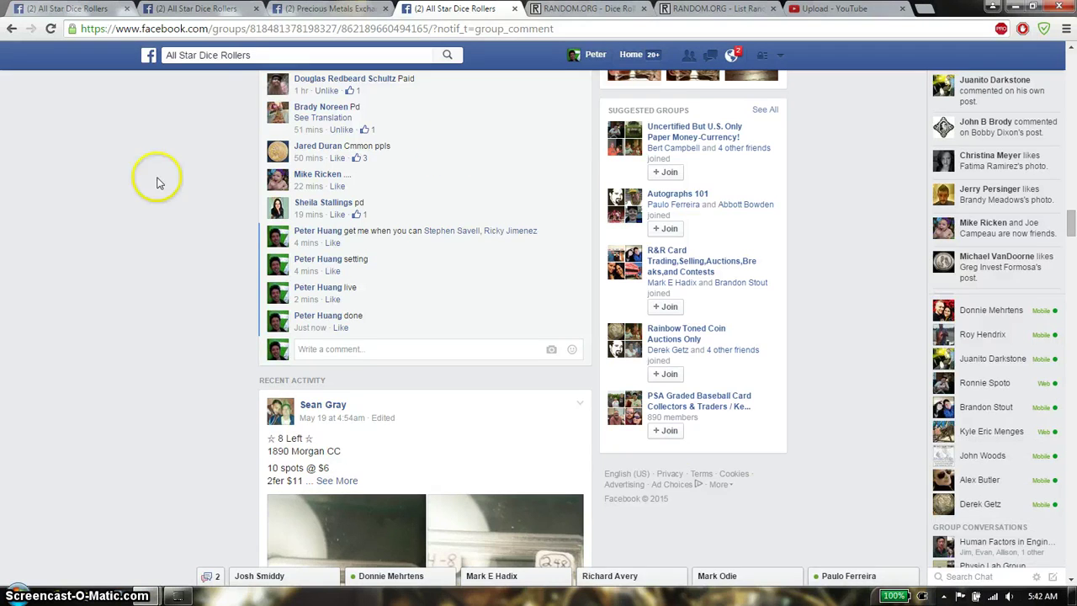
{"action": "left_click", "coordinate": [565, 7]}
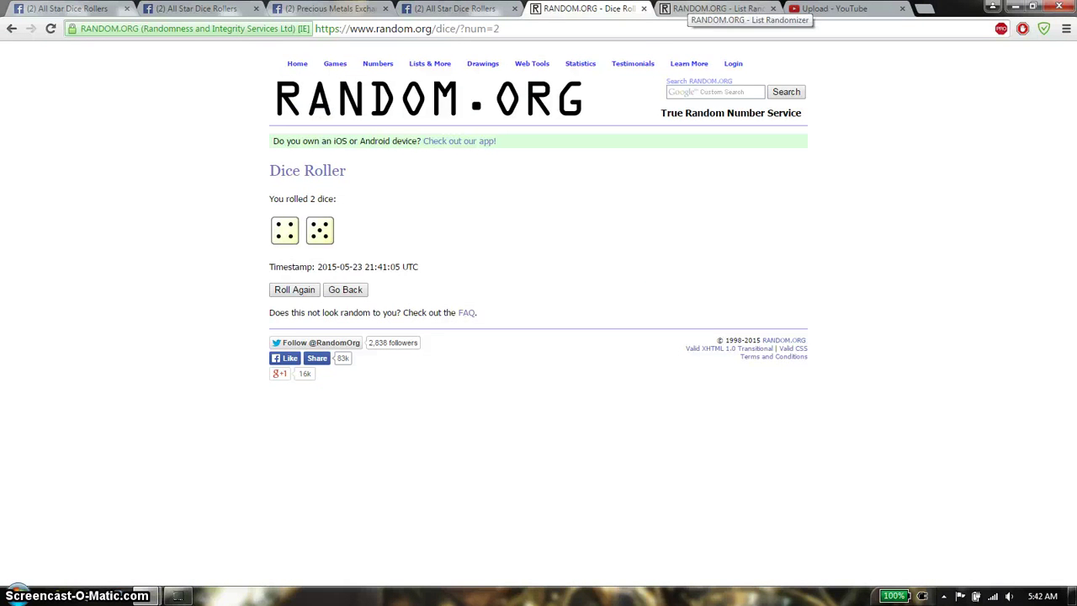
{"action": "left_click", "coordinate": [715, 7]}
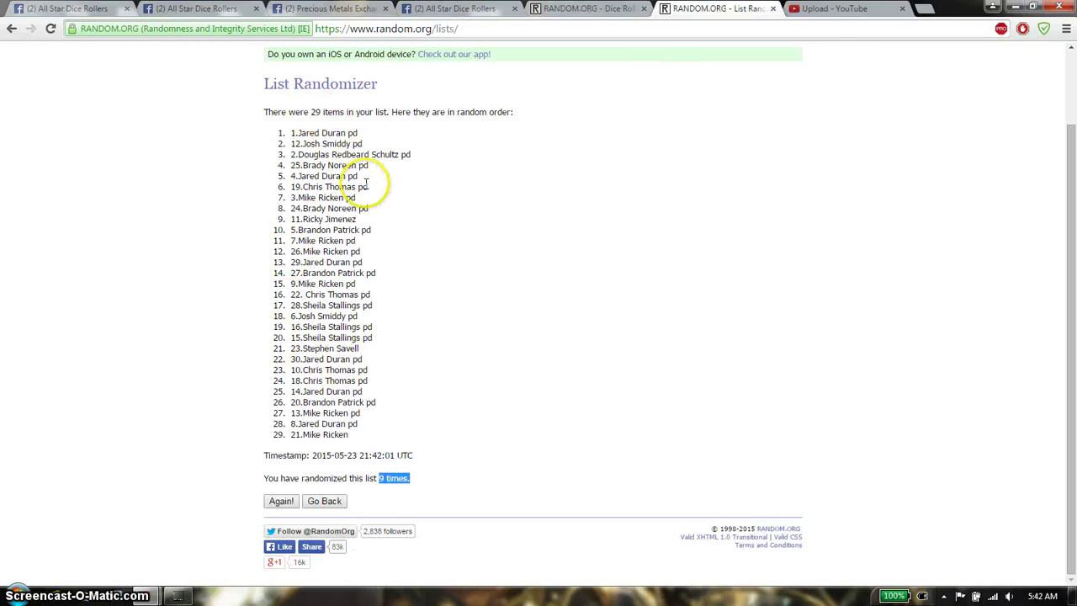